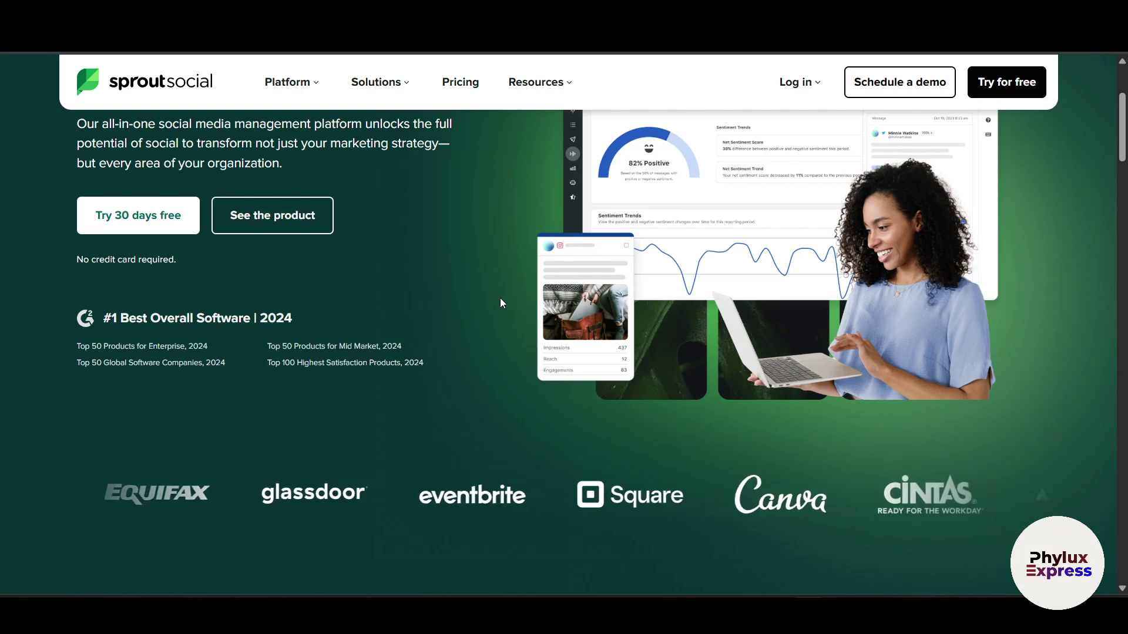
Open the Sprout Social sign-up form for the 30-day free trial from the home page
scroll(500, 300, down, 1)
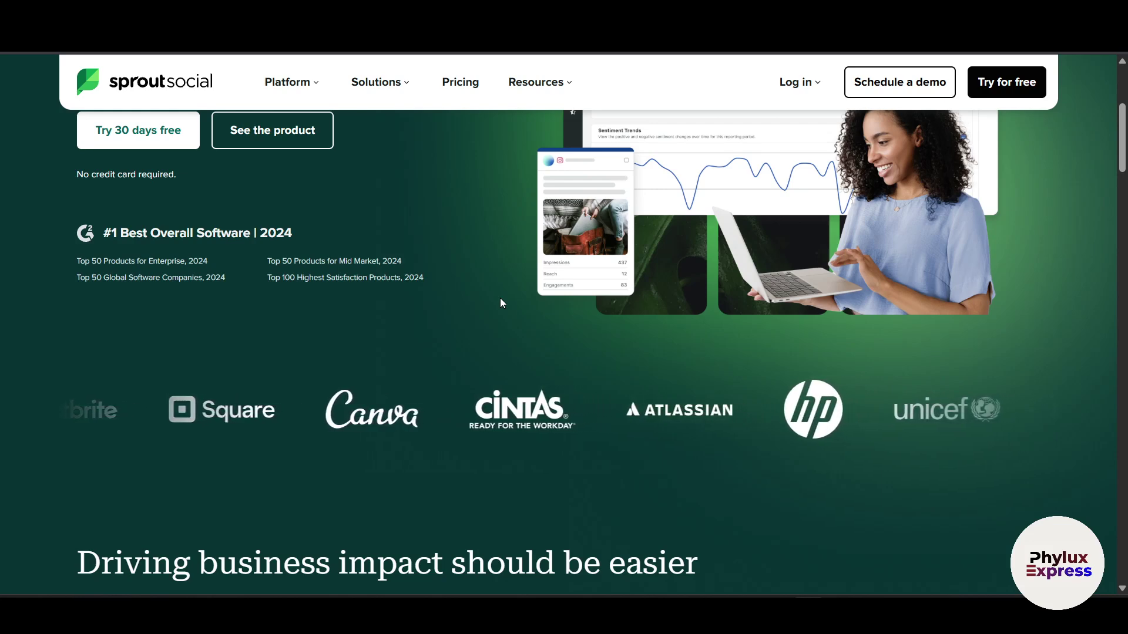
scroll(499, 298, up, 2)
scroll(500, 302, up, 2)
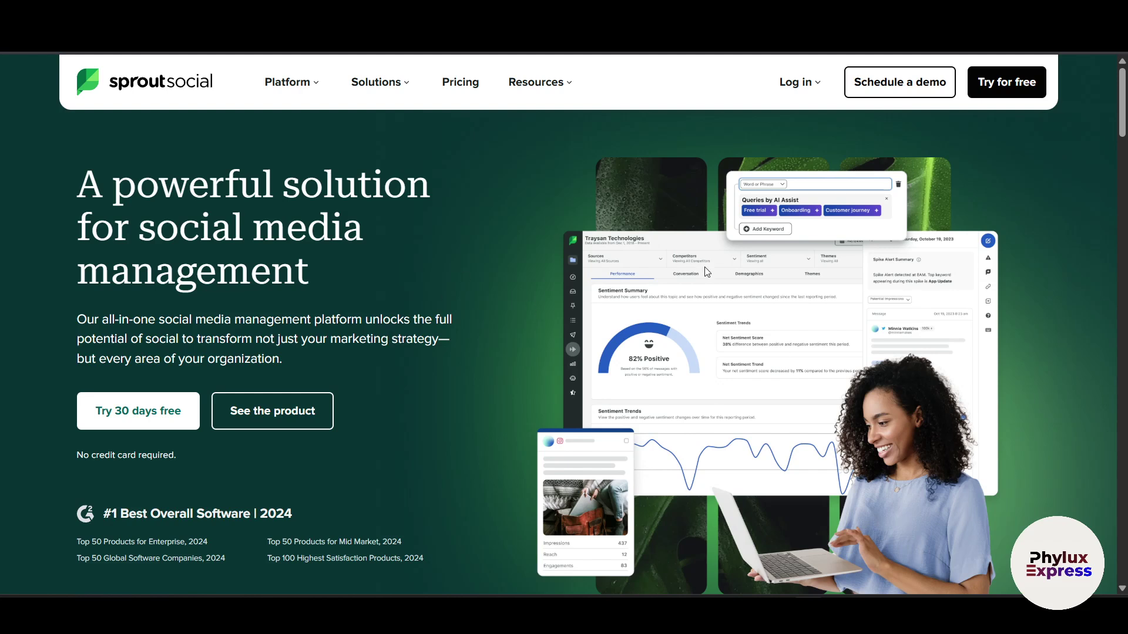
click(1012, 88)
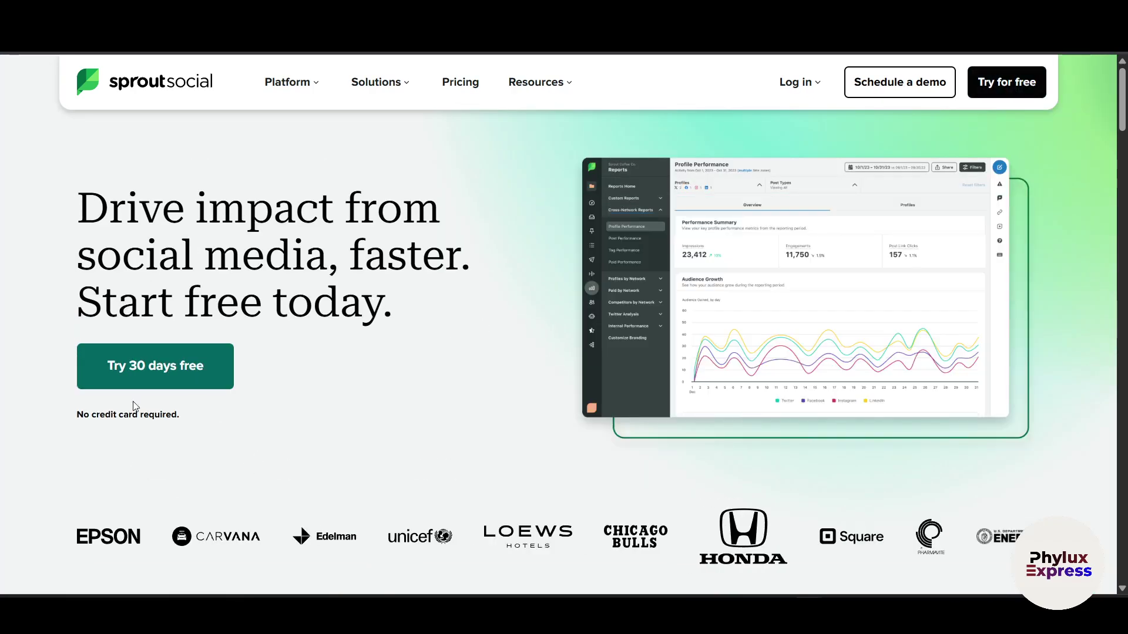
click(162, 356)
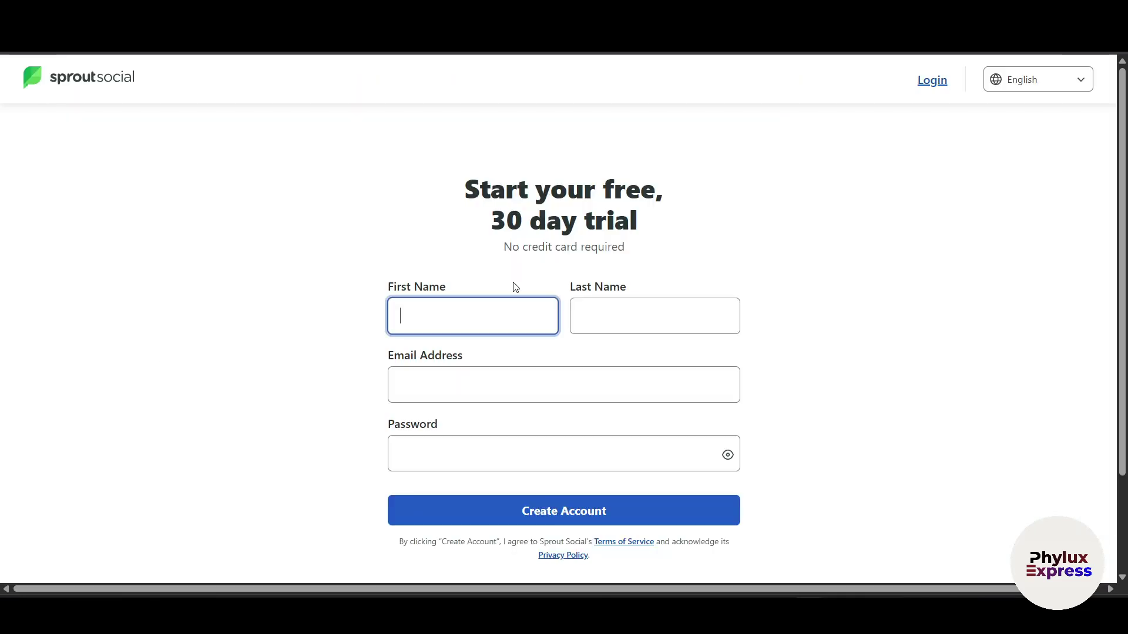
click(405, 224)
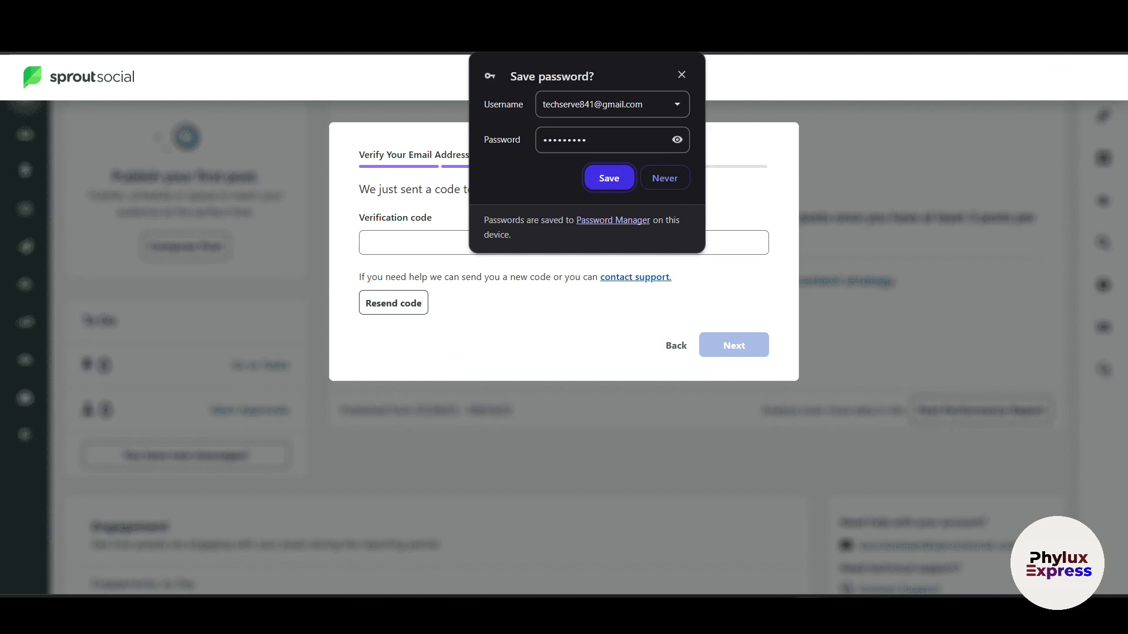
Open the Gmail inbox in a new browser tab and copy the verification code from the Sprout Social email
key(ctrl+t)
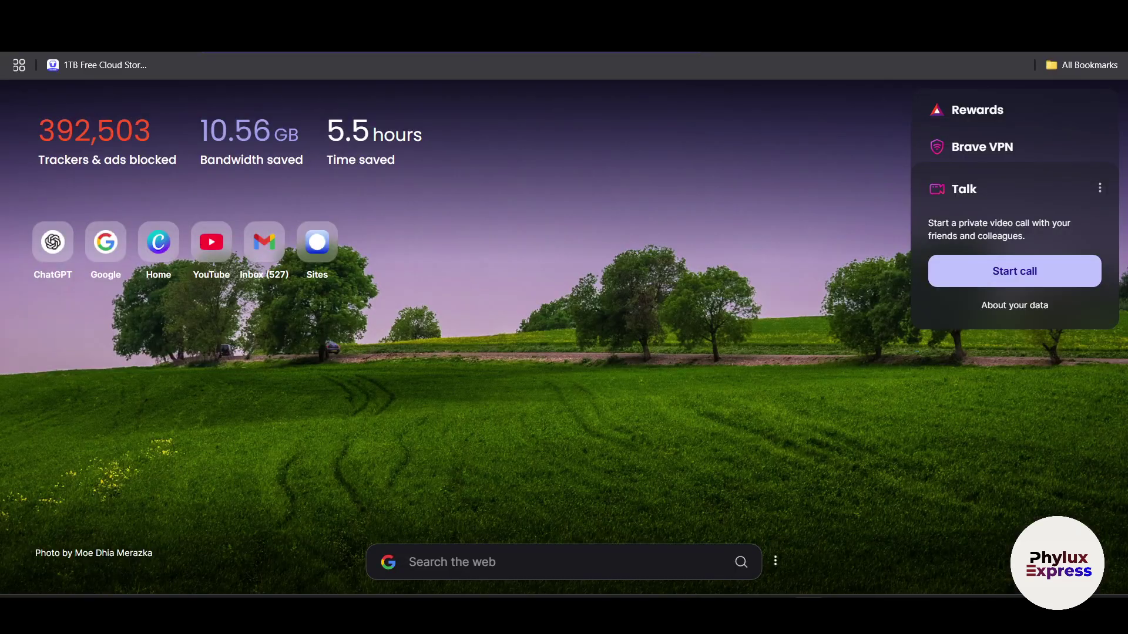
click(451, 39)
text(gma)
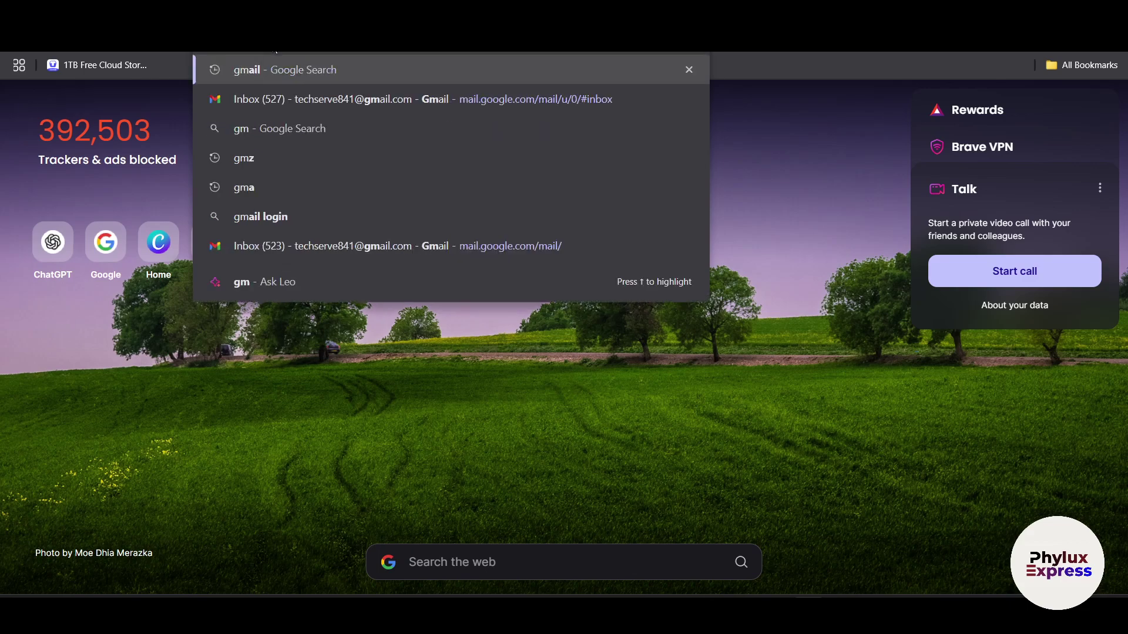
click(322, 93)
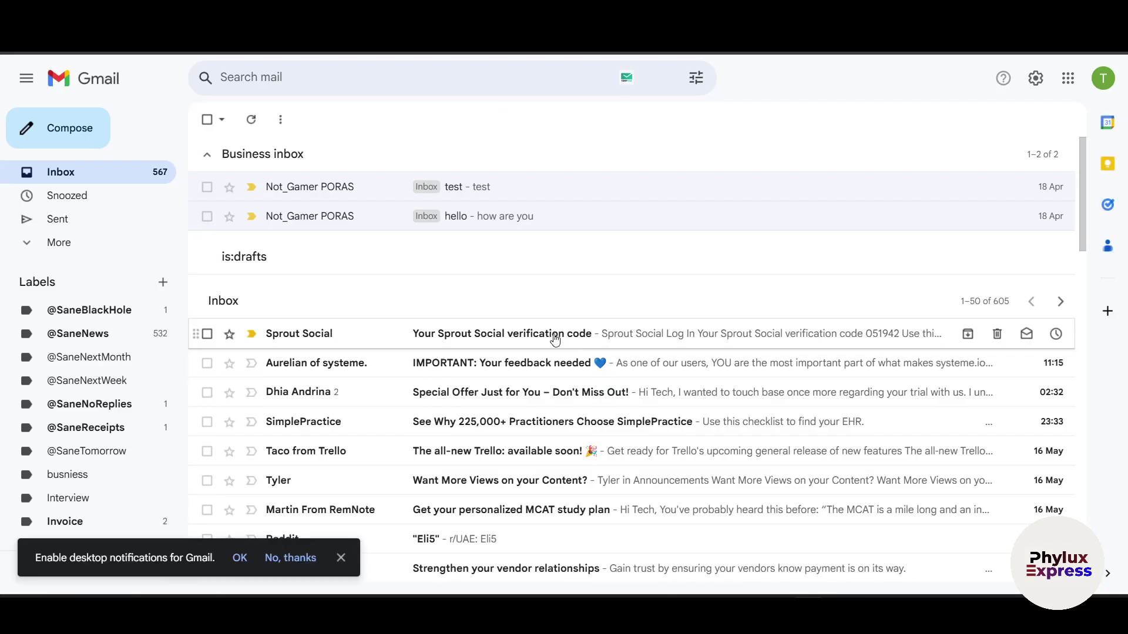
click(554, 335)
double_click(636, 354)
key(ctrl+c)
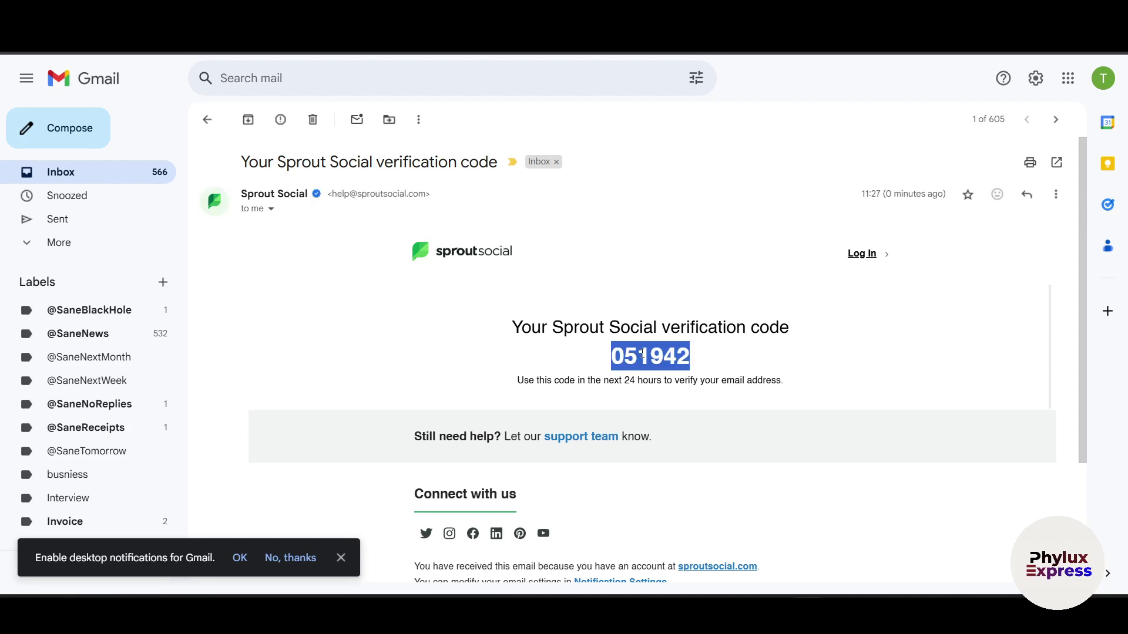
Return to the Sprout Social setup, paste the verification code and submit the email verification
key(alt+Tab)
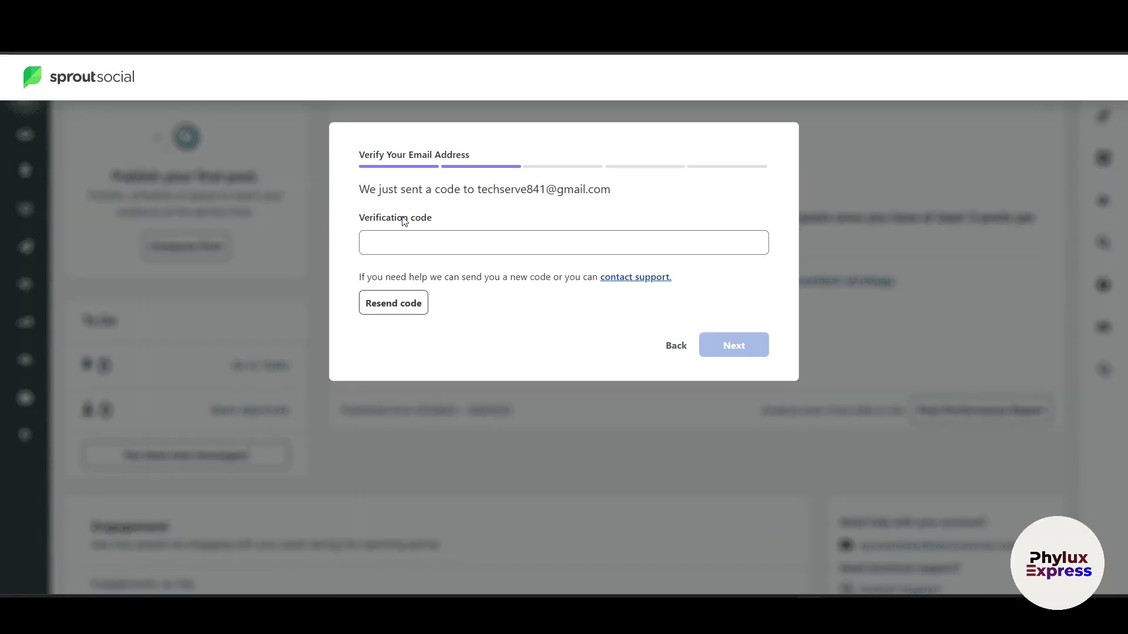
click(406, 241)
key(ctrl+v)
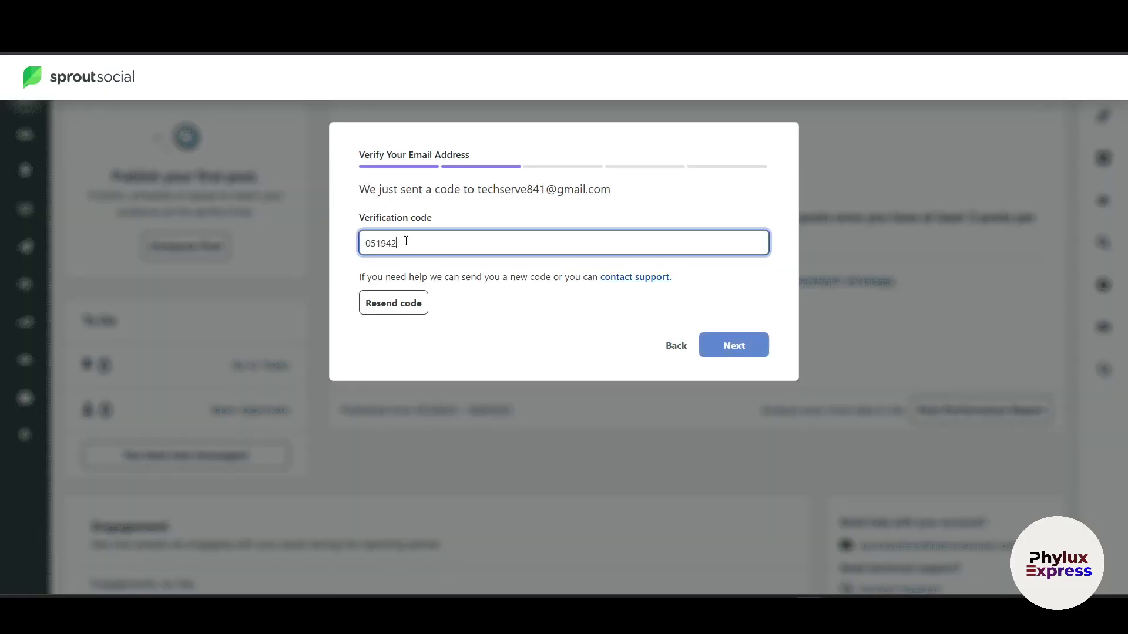
click(731, 344)
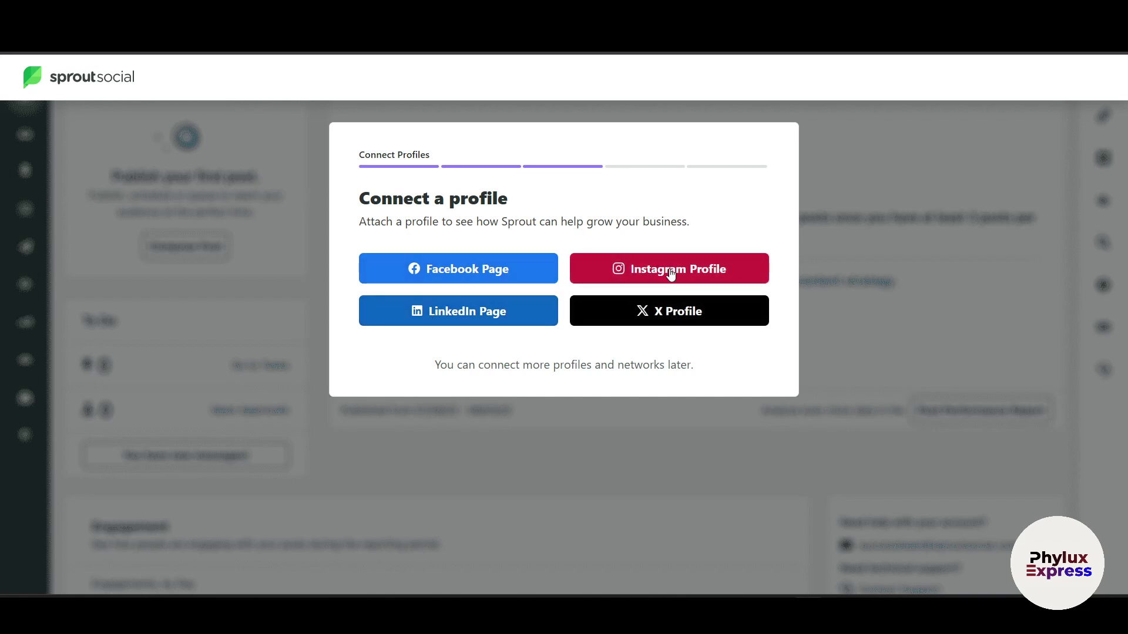
Connect an X profile to the new account and continue to the account customization
click(668, 316)
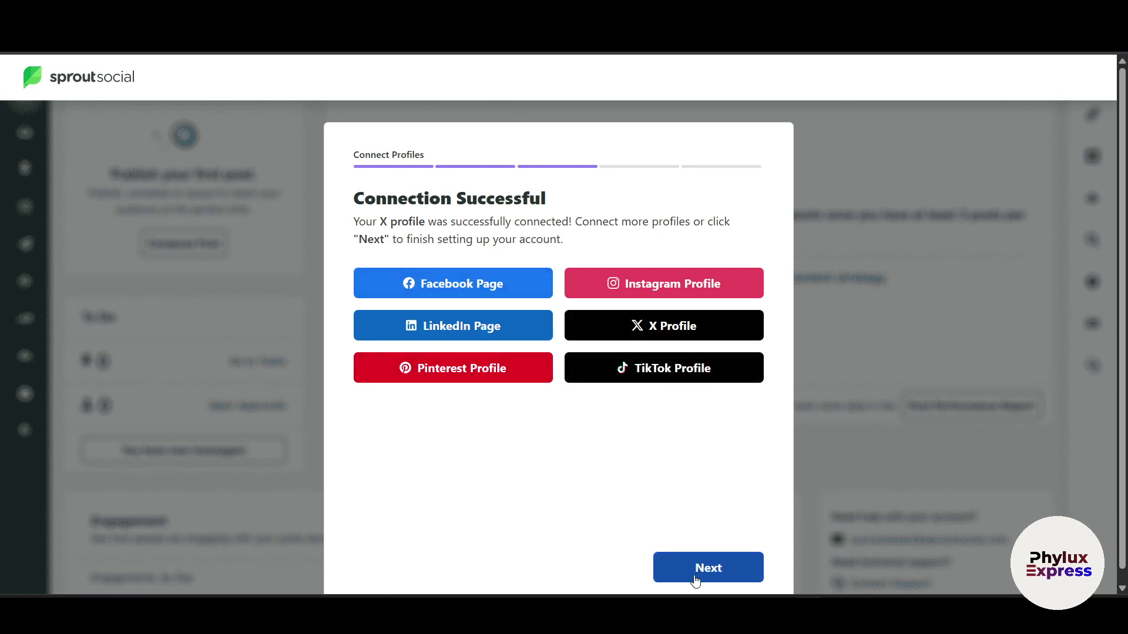
click(715, 570)
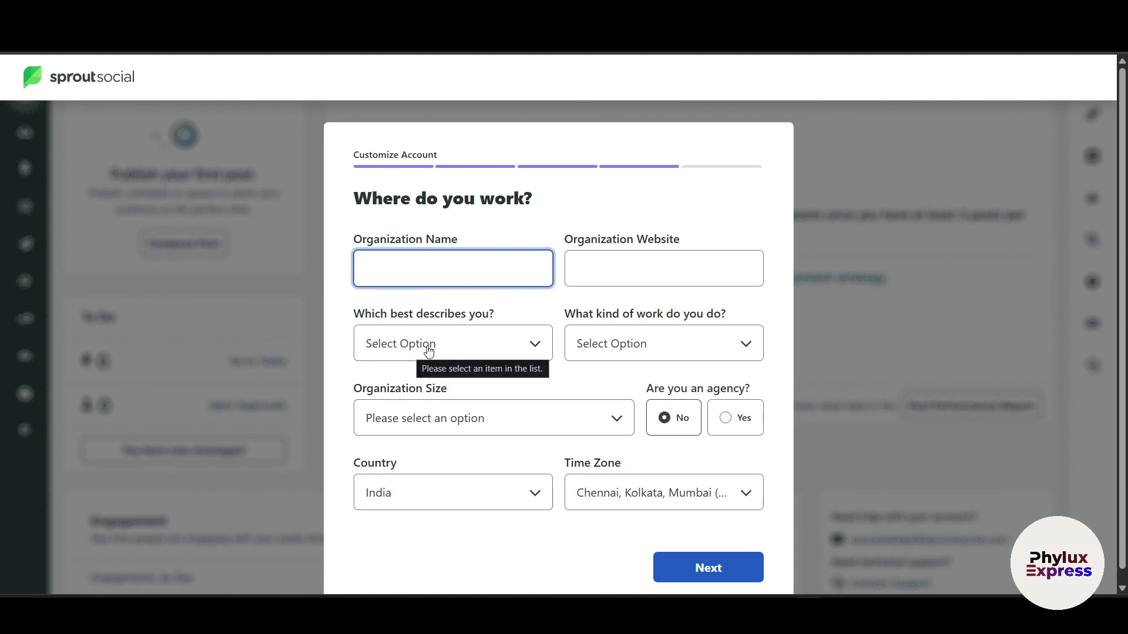
Look through the kind-of-work and organization size choices and submit the account customization form
click(675, 337)
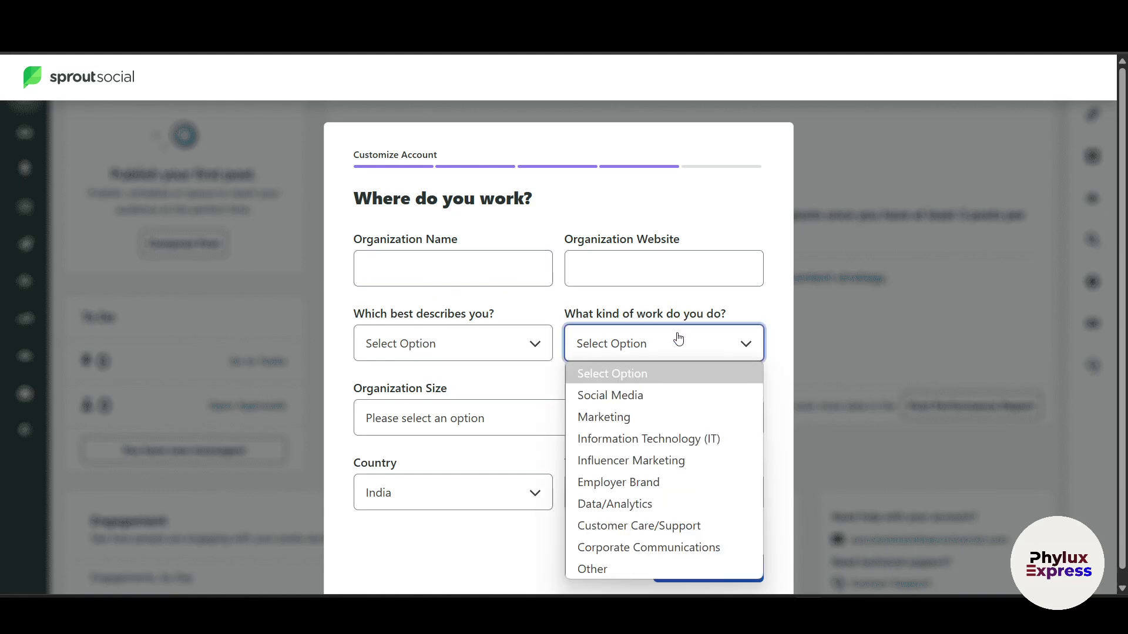
click(679, 340)
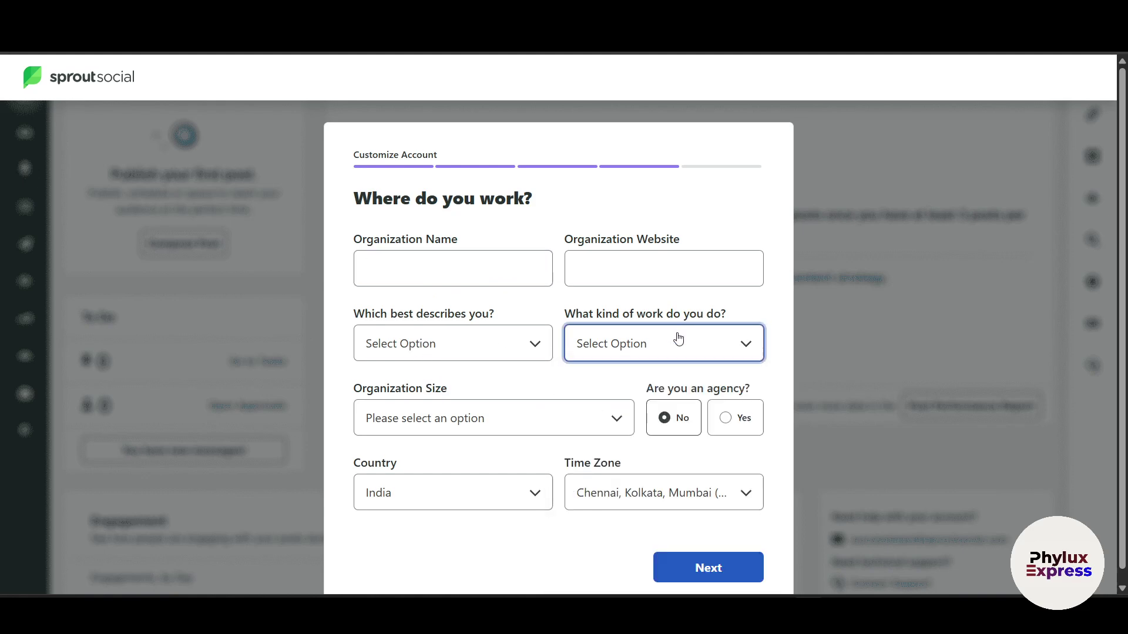
click(455, 426)
click(454, 424)
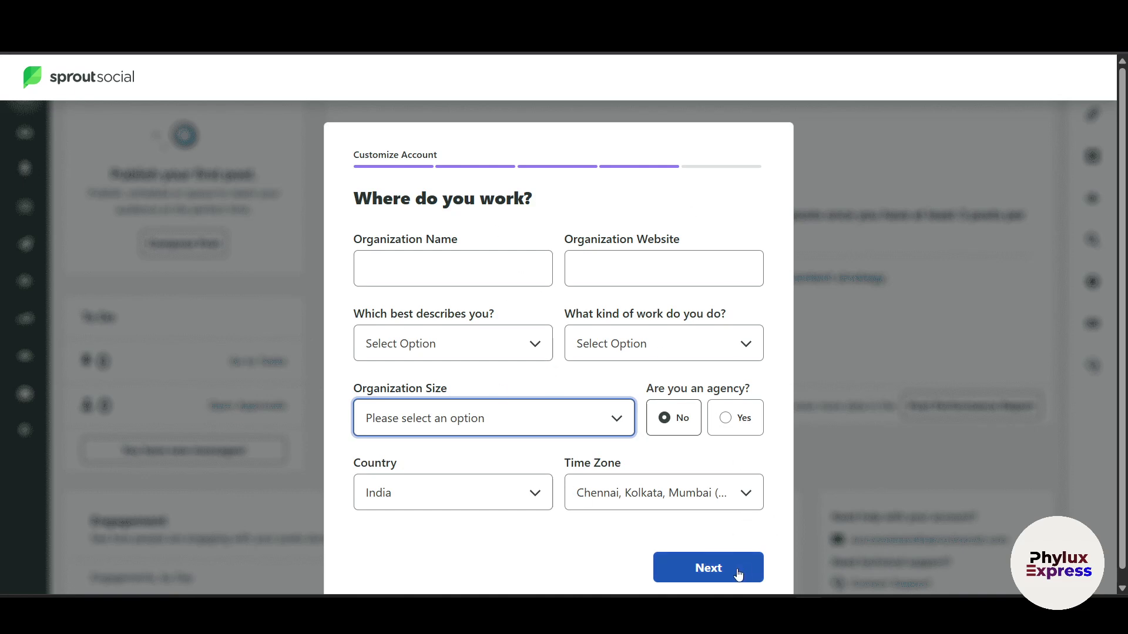
click(709, 568)
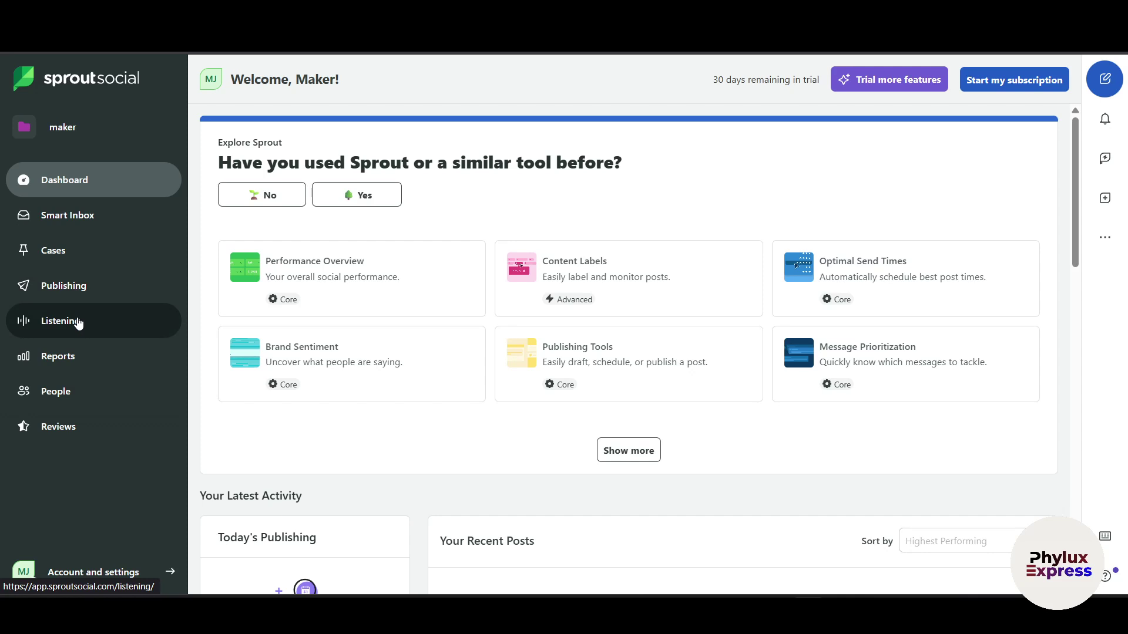
View the Reviews section, then the account and settings options from the Dashboard
click(81, 425)
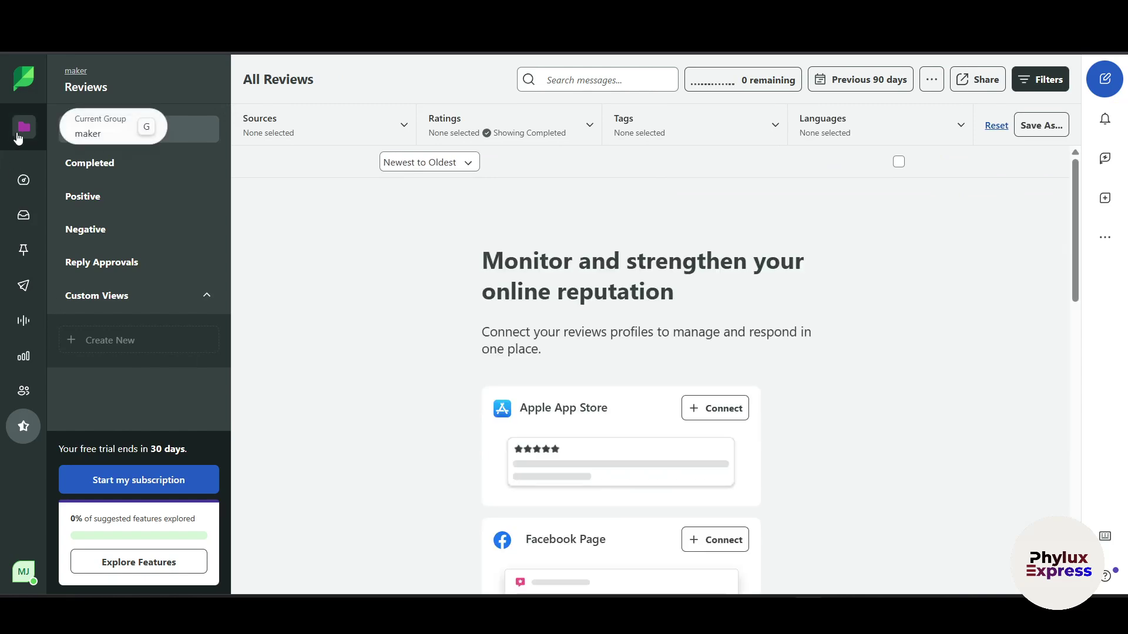
click(19, 184)
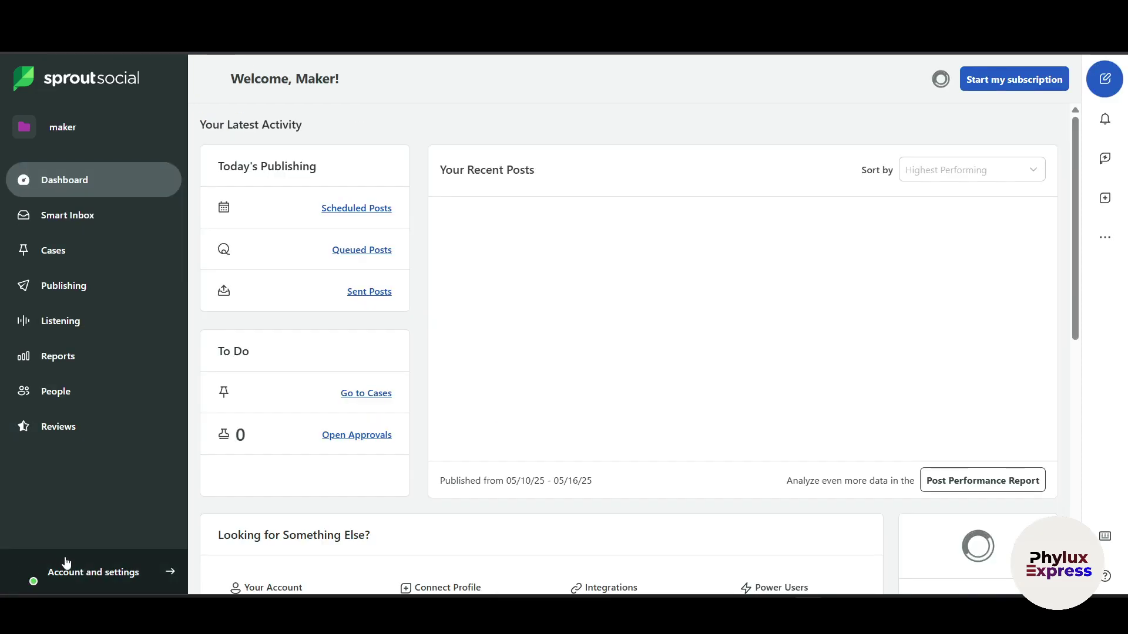
click(93, 569)
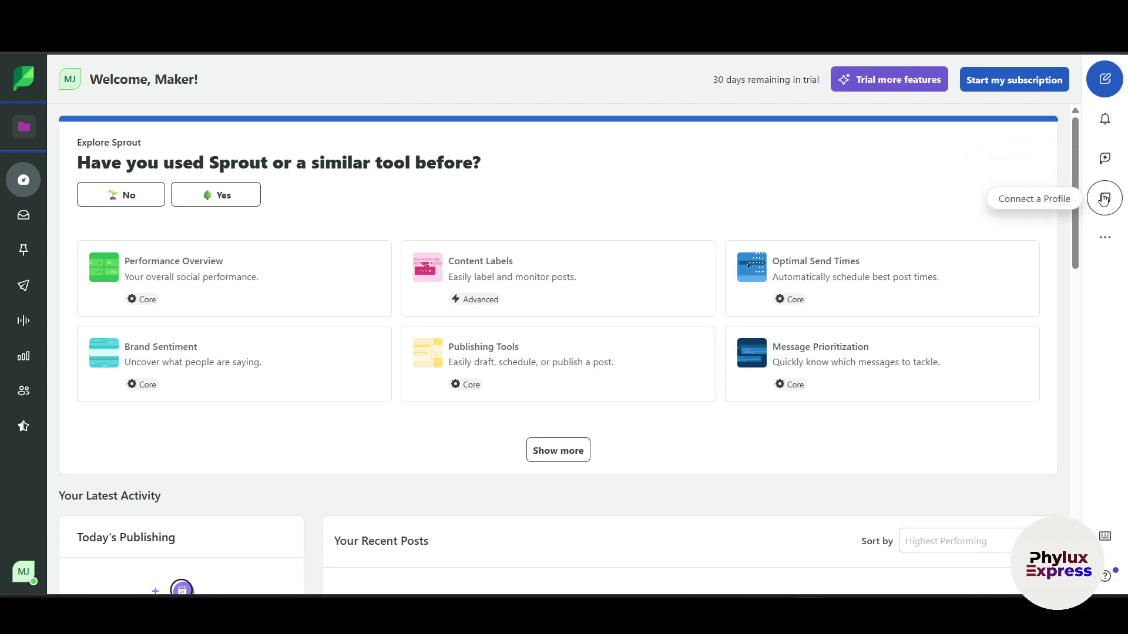
Browse the integrations available for connecting to the account
click(1105, 236)
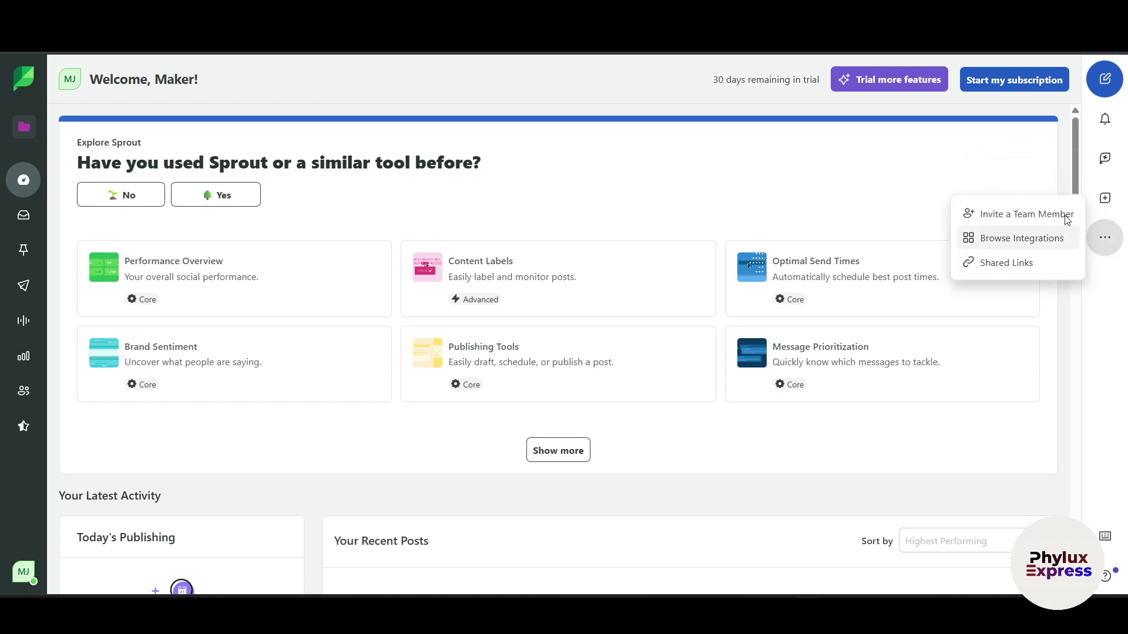
click(1040, 242)
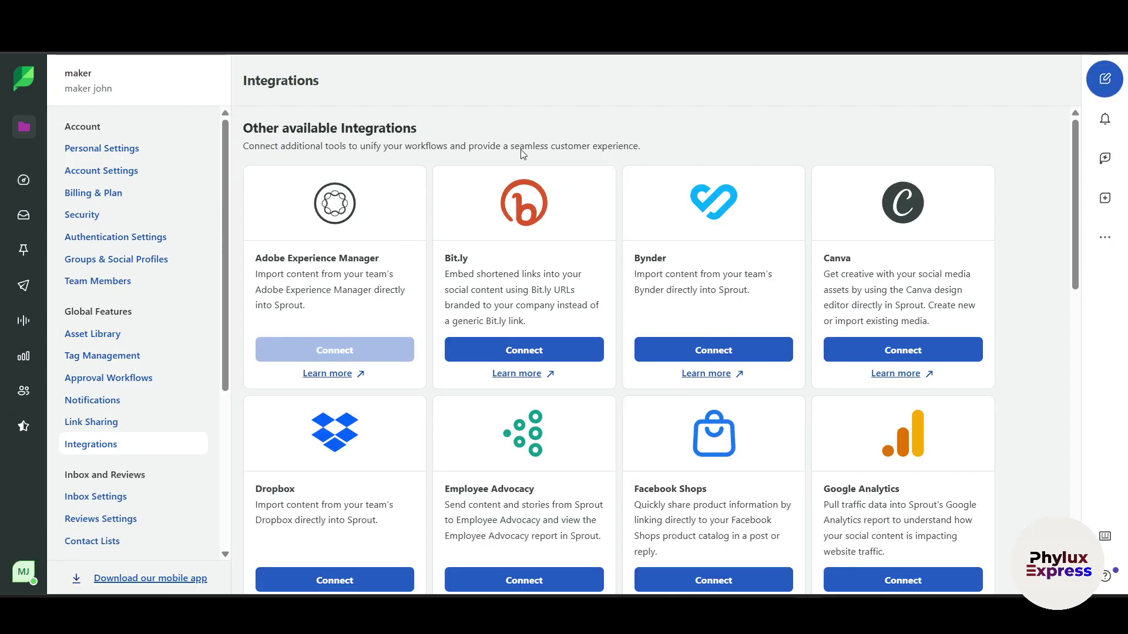
scroll(389, 351, down, 2)
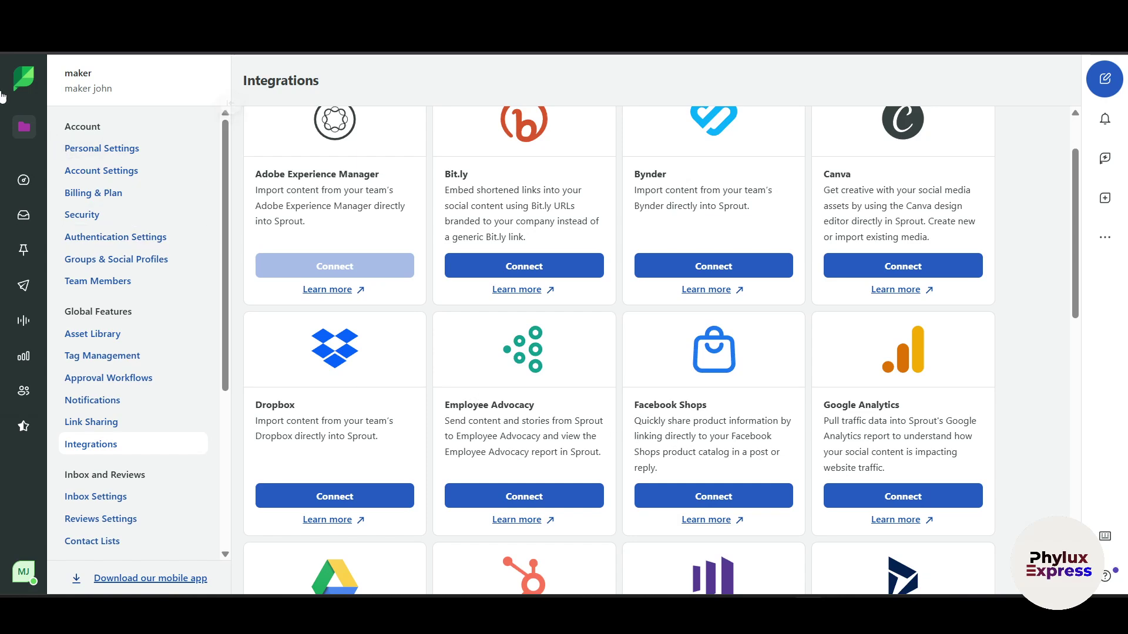
View the Create New Group form from the group selector and close it without creating a group
click(24, 127)
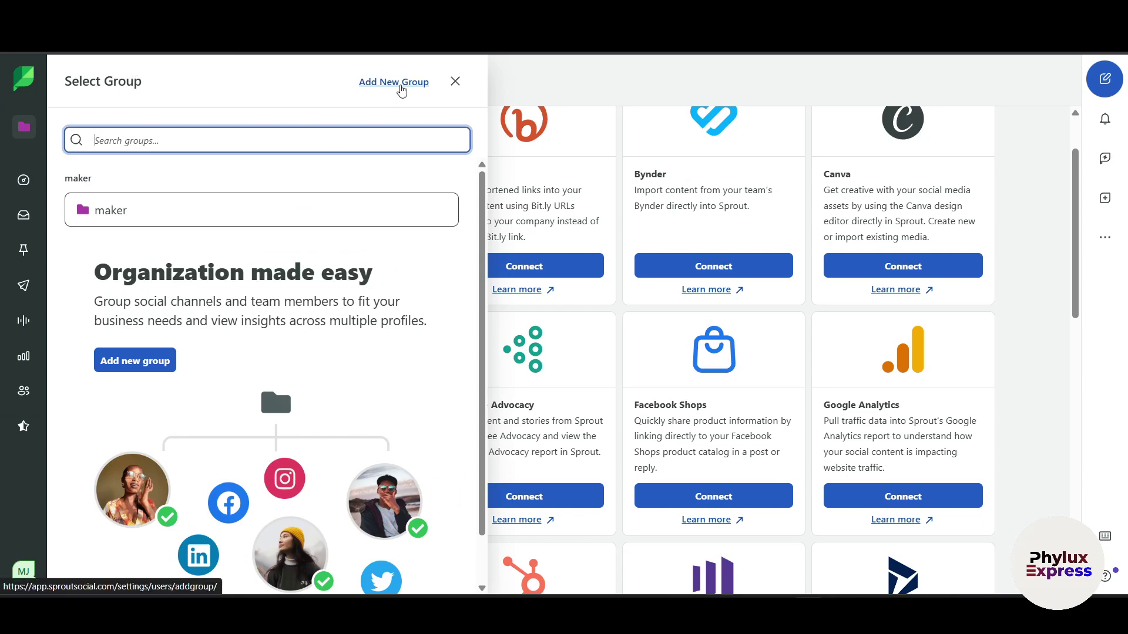
click(401, 85)
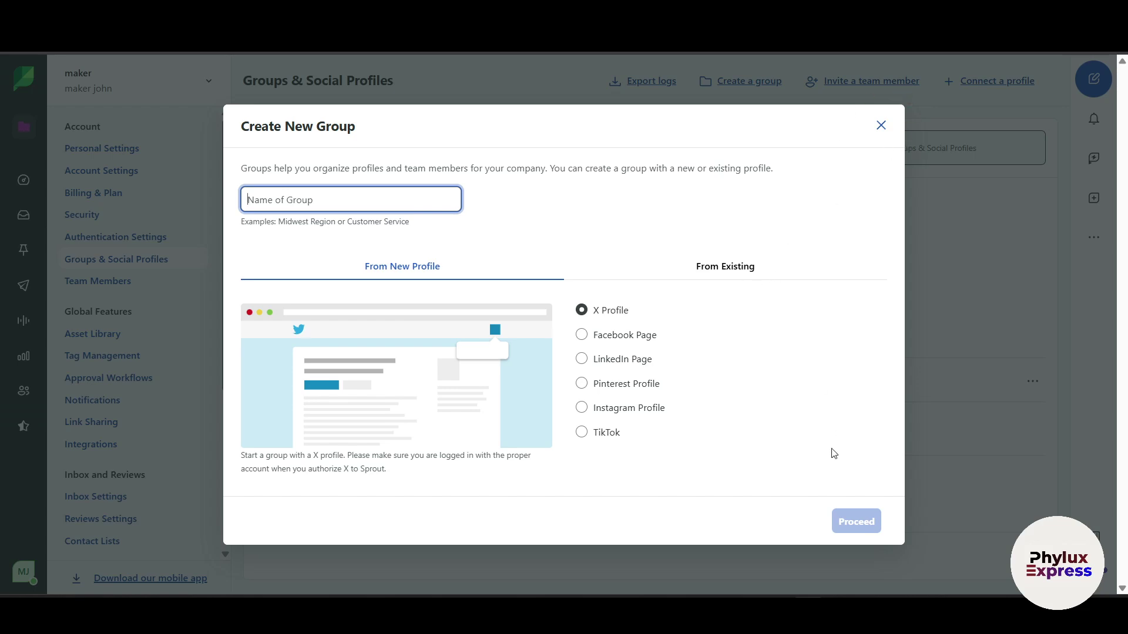
click(879, 126)
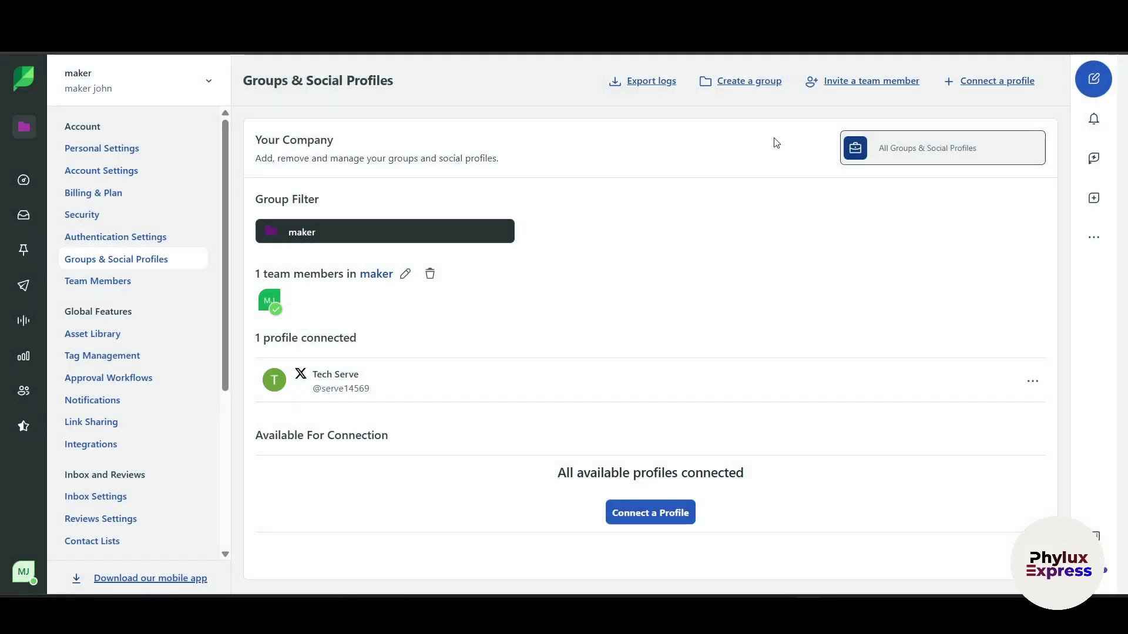
Return to the Dashboard and open the Smart Inbox
click(24, 182)
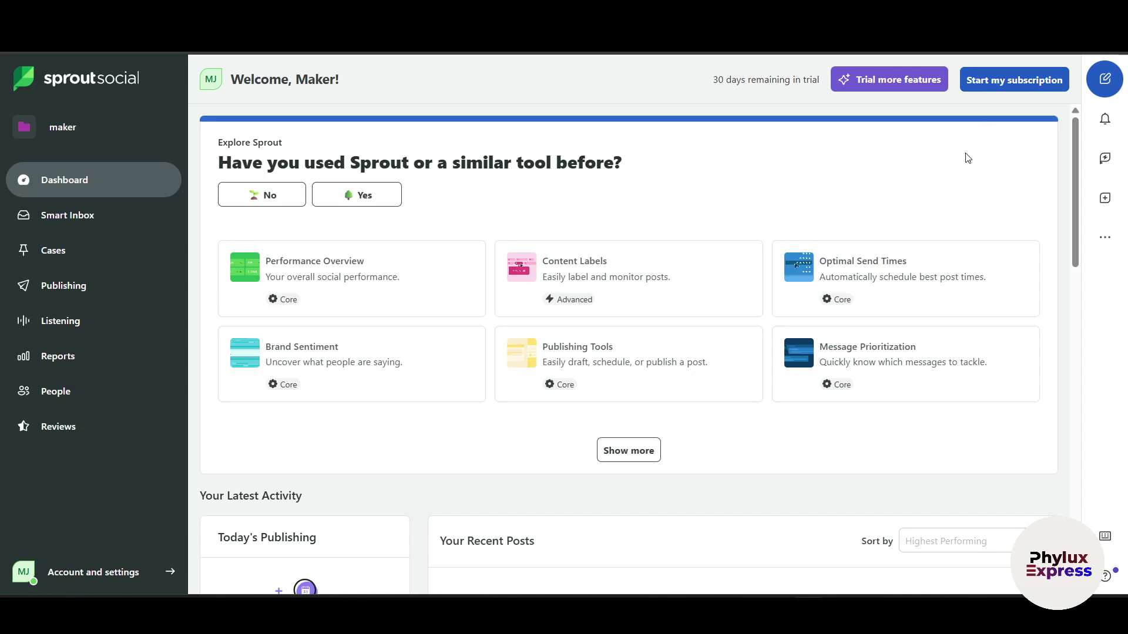
click(83, 241)
click(67, 216)
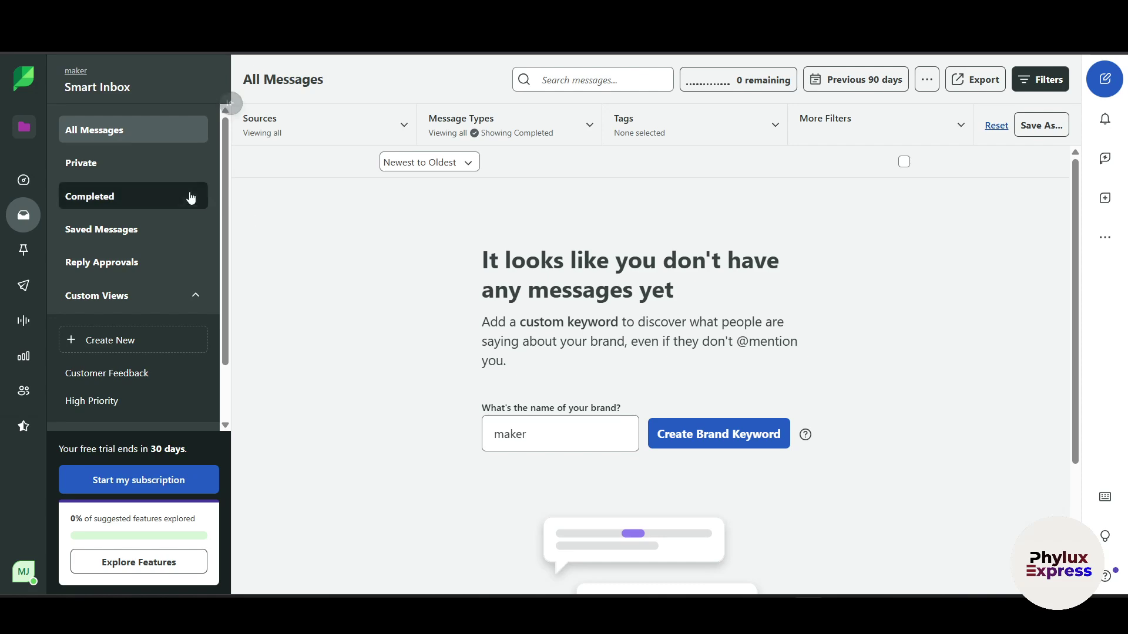
Examine the Smart Inbox's Message Types and Sources filter options without changing them
click(535, 140)
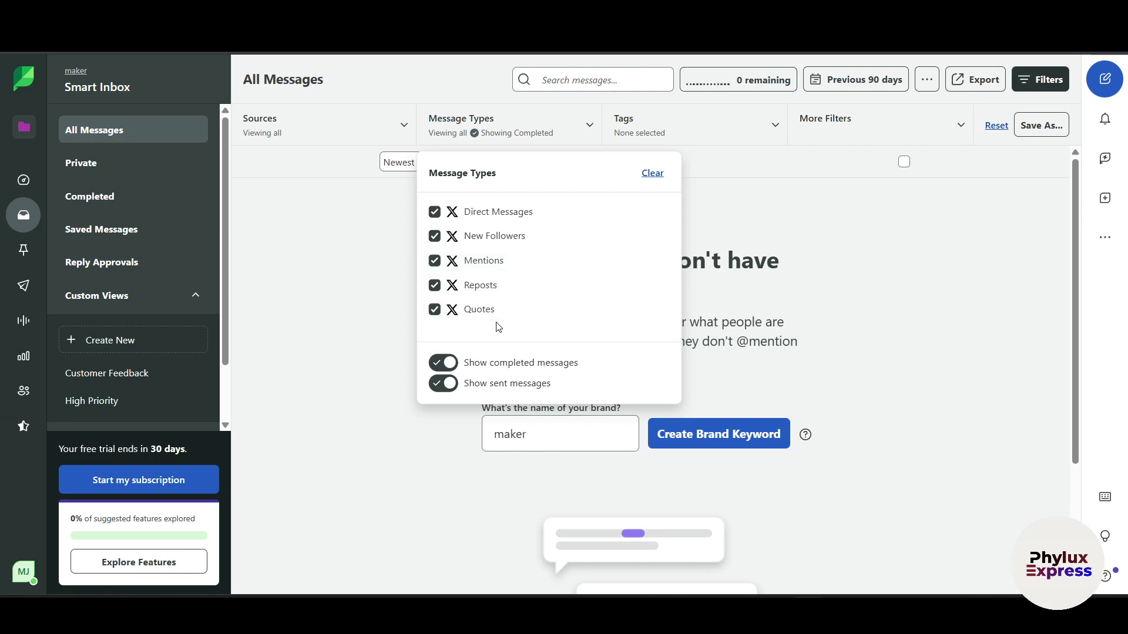
click(333, 224)
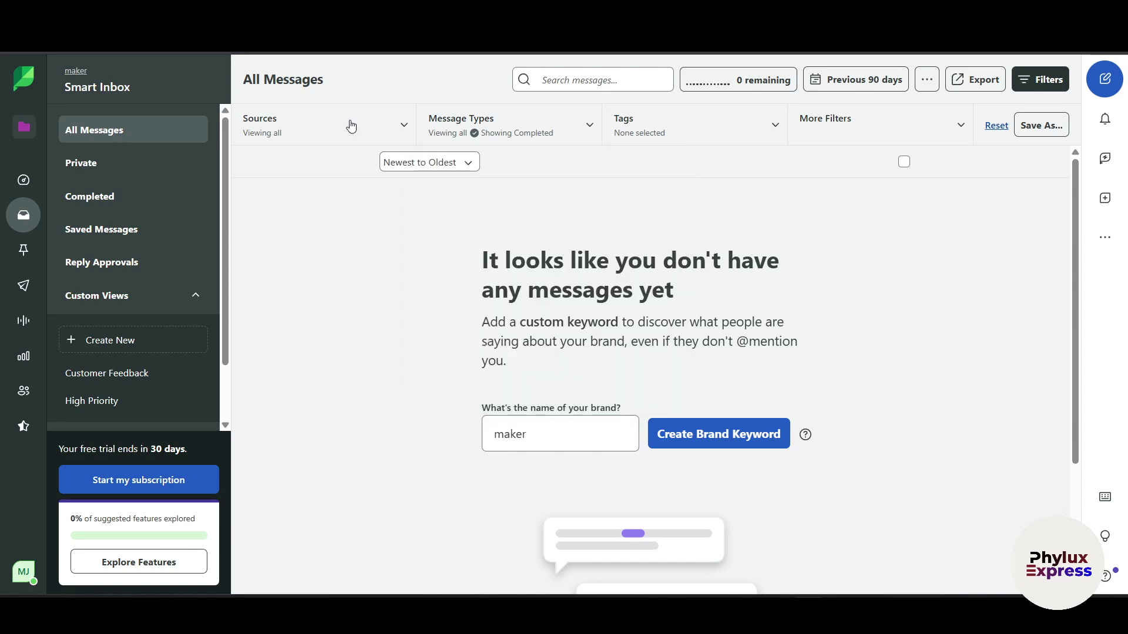
click(351, 126)
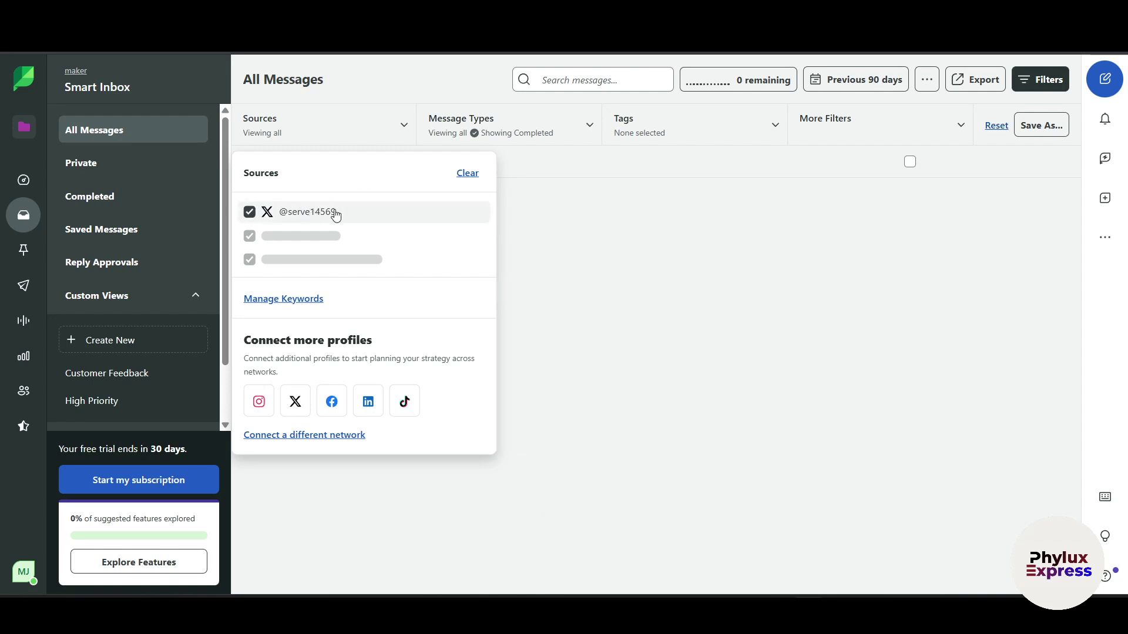
click(603, 170)
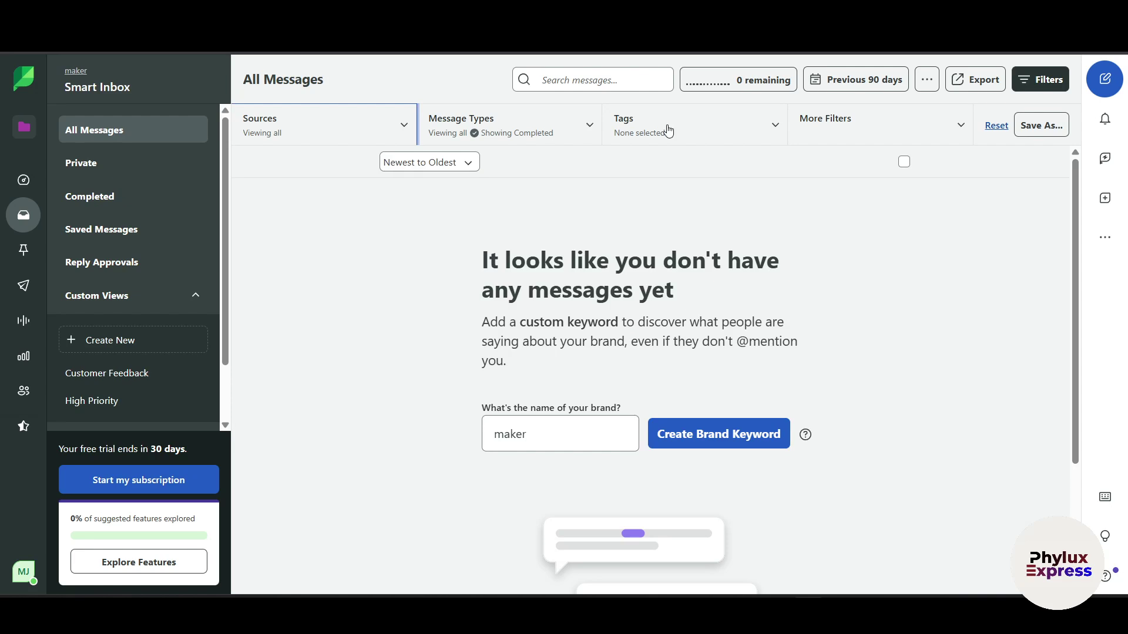
Examine the Smart Inbox's Tags filter and the additional filter options
click(721, 143)
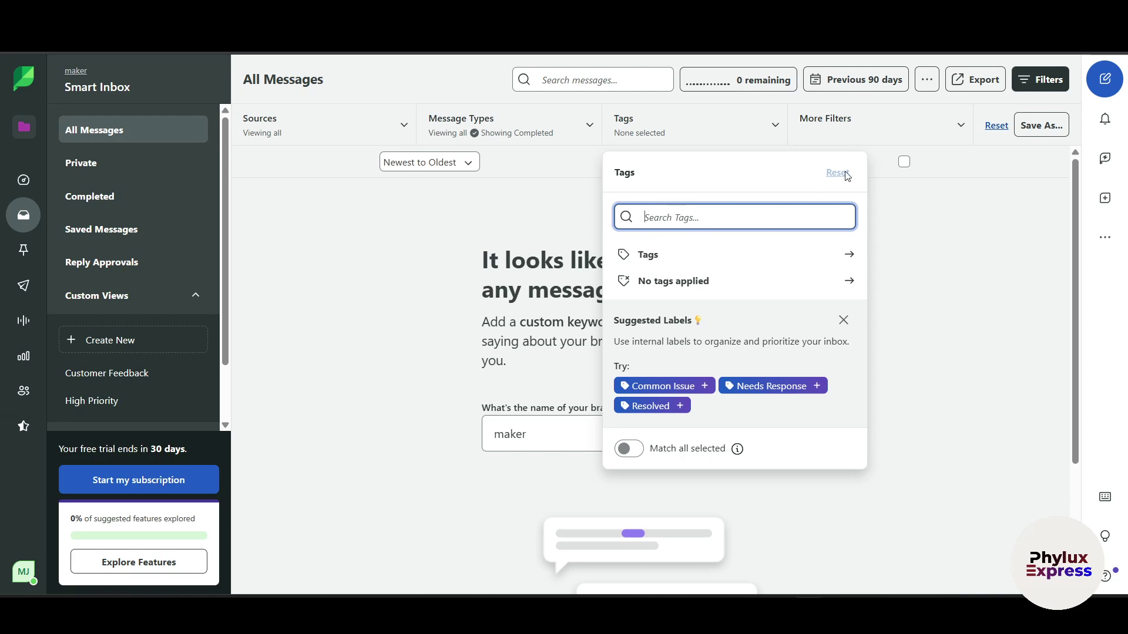
click(946, 176)
click(944, 126)
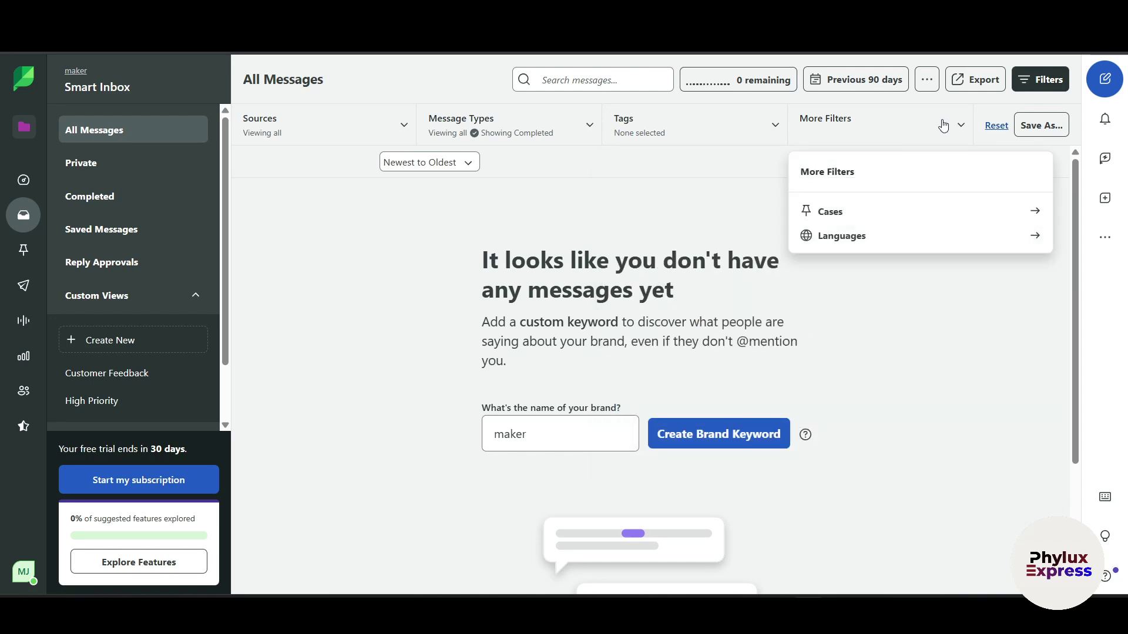
Check the message sort order options and create a brand keyword for "maker" in the Smart Inbox
click(886, 332)
click(446, 128)
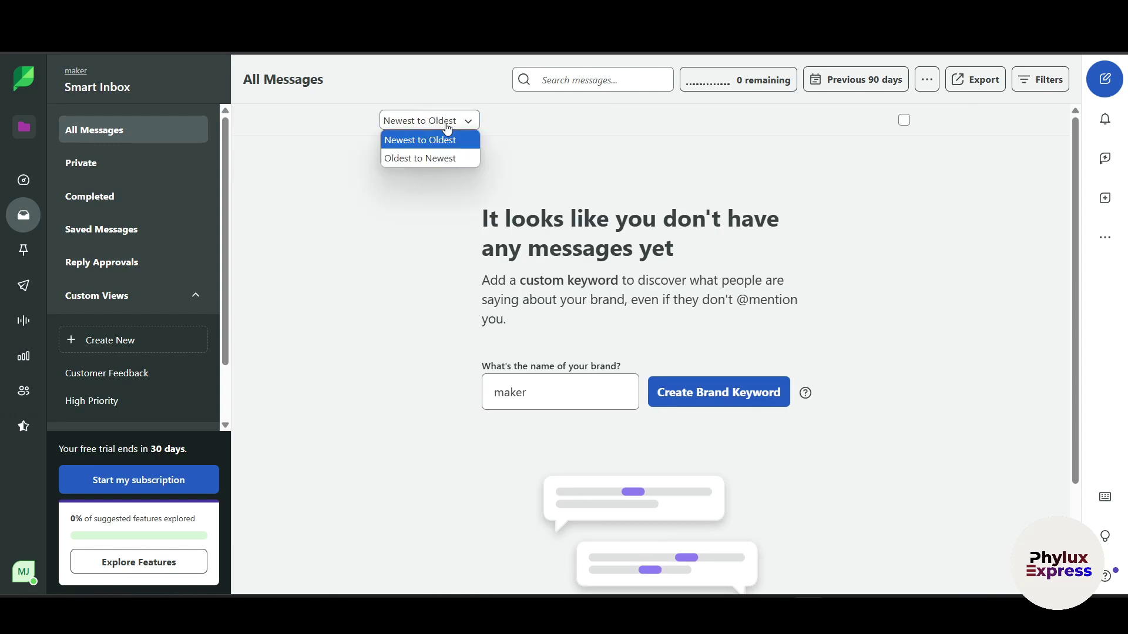
click(426, 214)
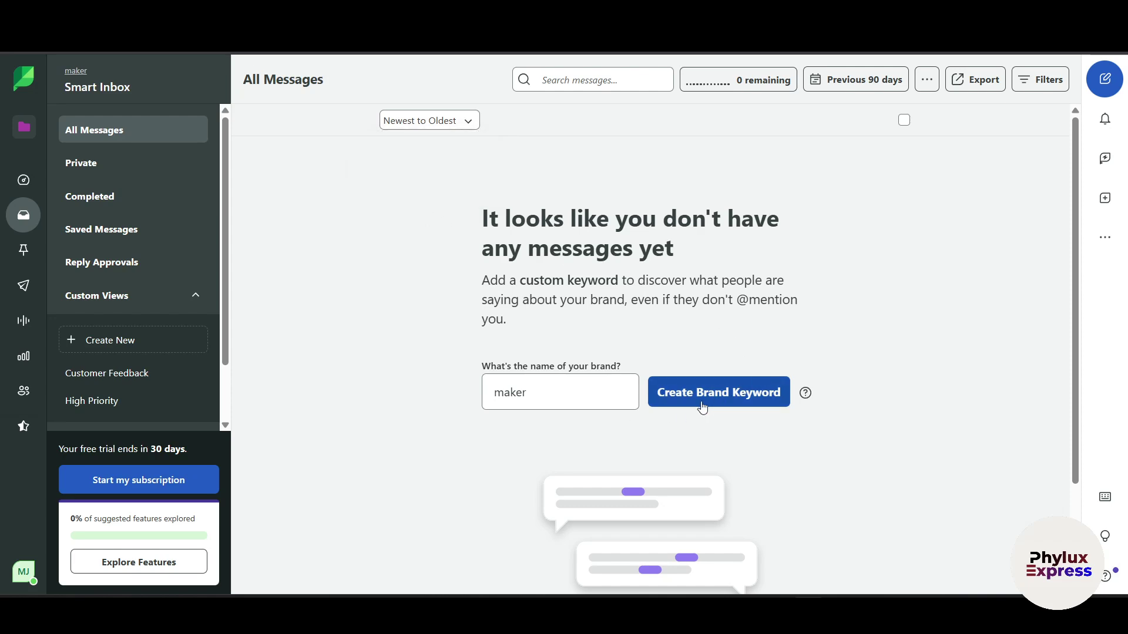
click(722, 397)
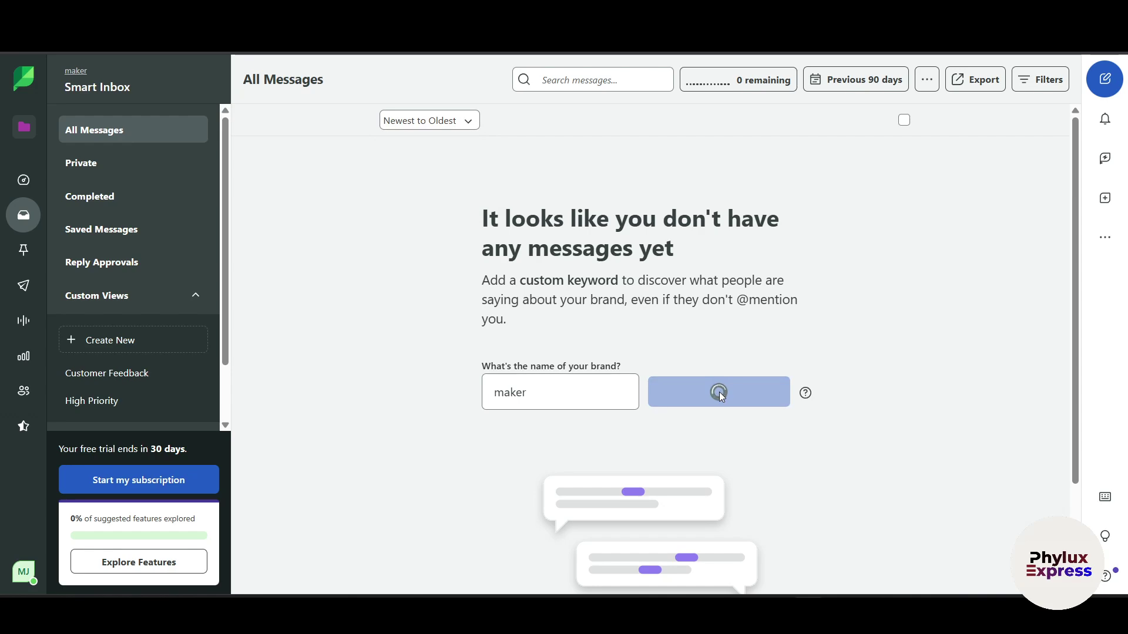
Browse the Smart Inbox messages discovered through the brand keyword, ordered oldest to newest
scroll(646, 370, down, 15)
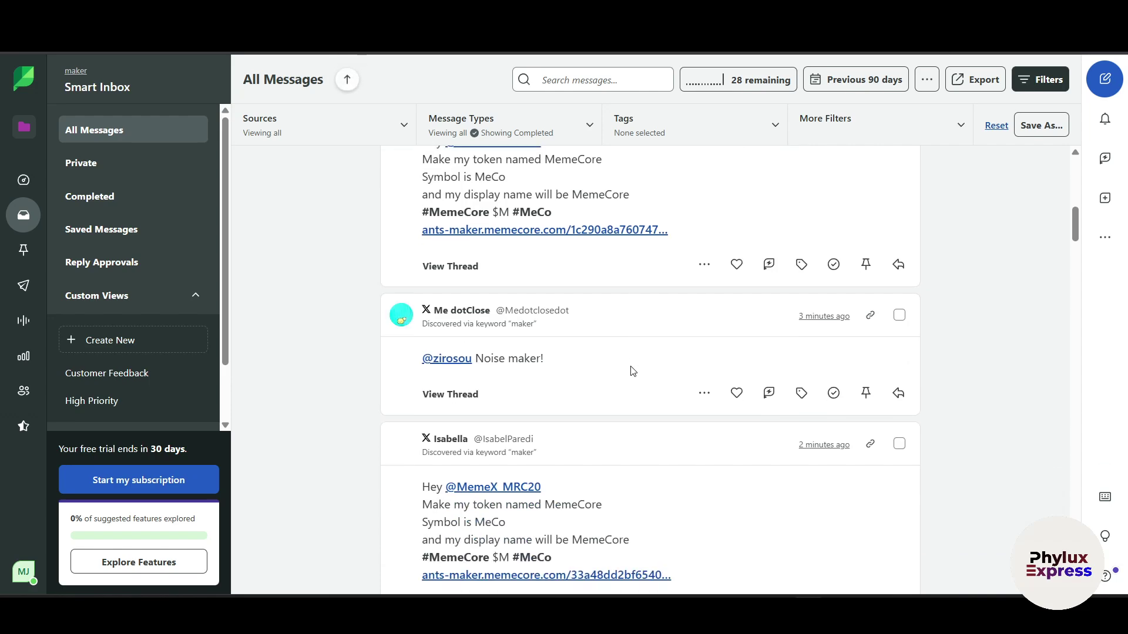
scroll(736, 496, down, 15)
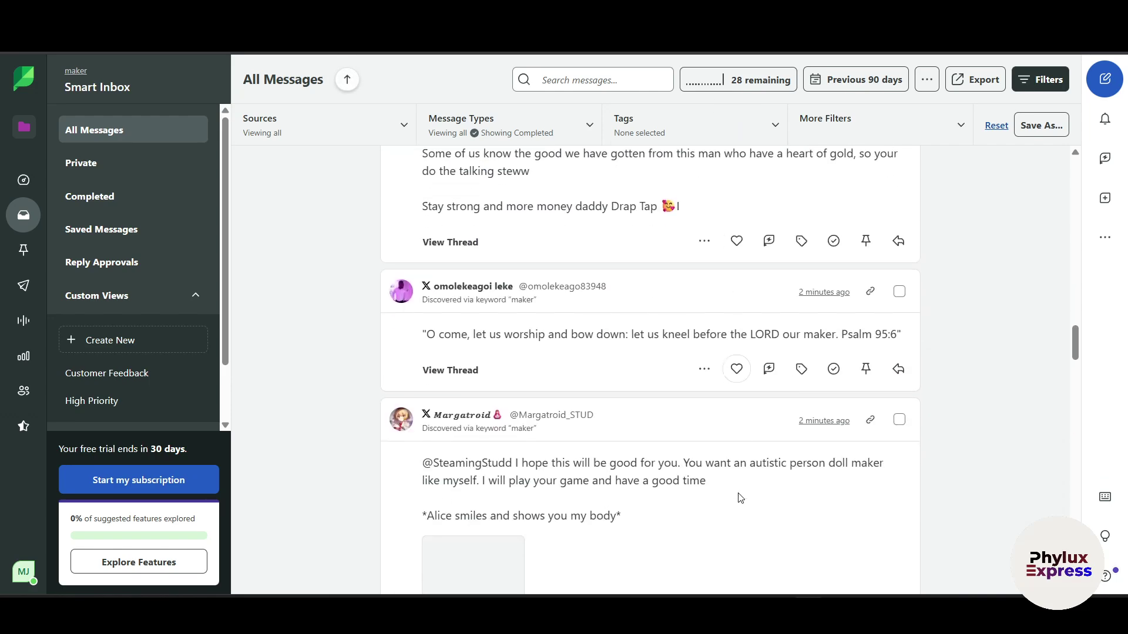
scroll(527, 215, up, 10)
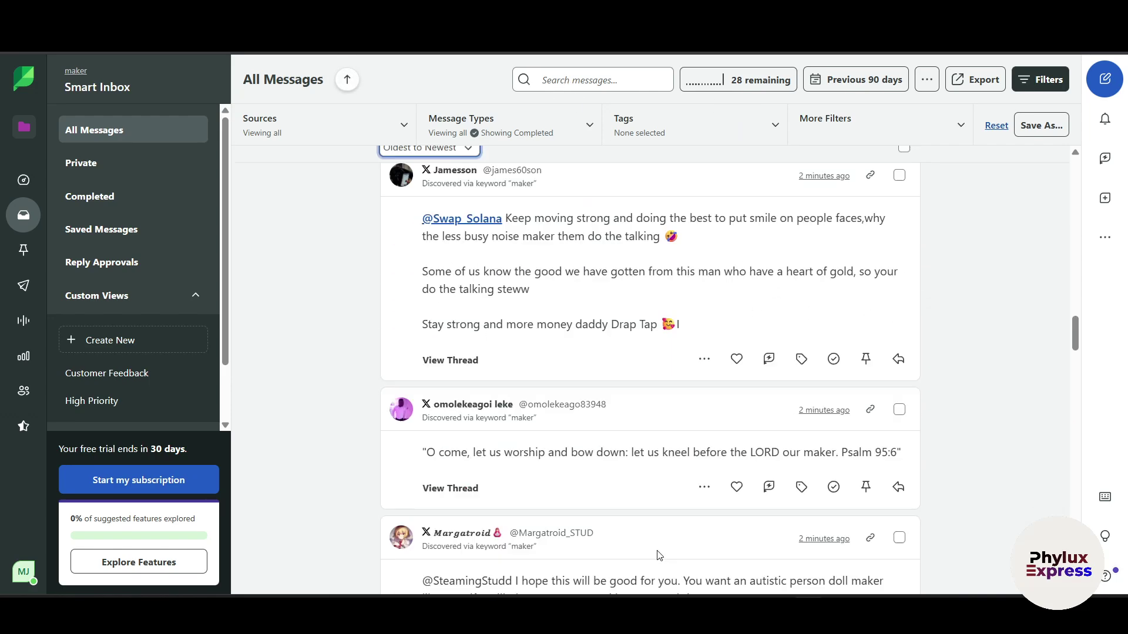
Exclude Direct Messages in the Message Types filter, include them again and close the filter
click(547, 144)
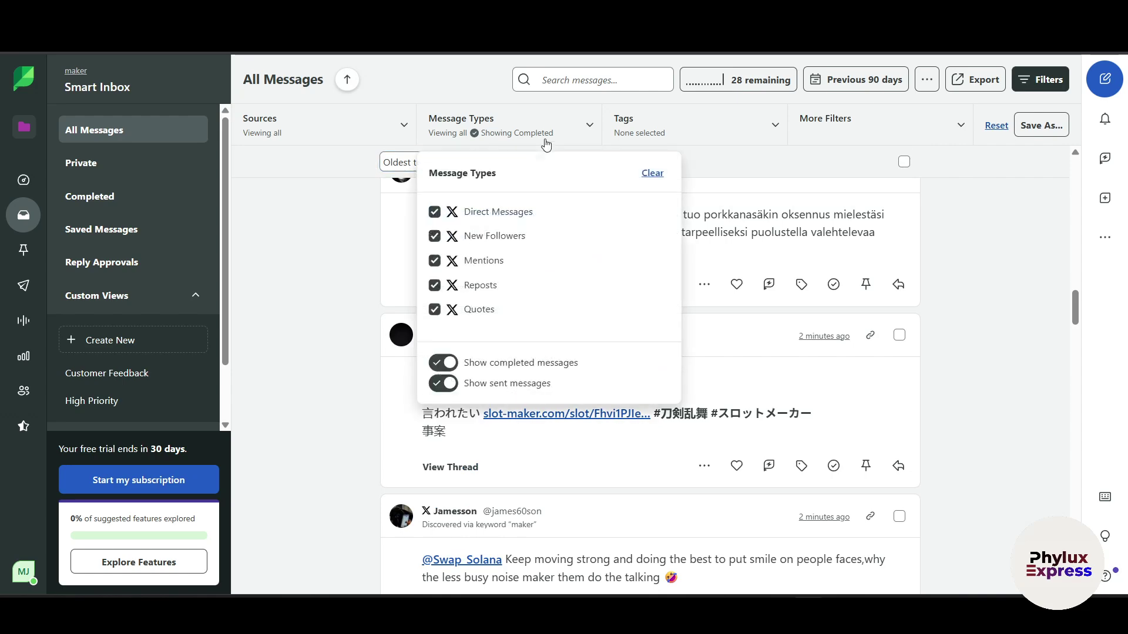
click(435, 212)
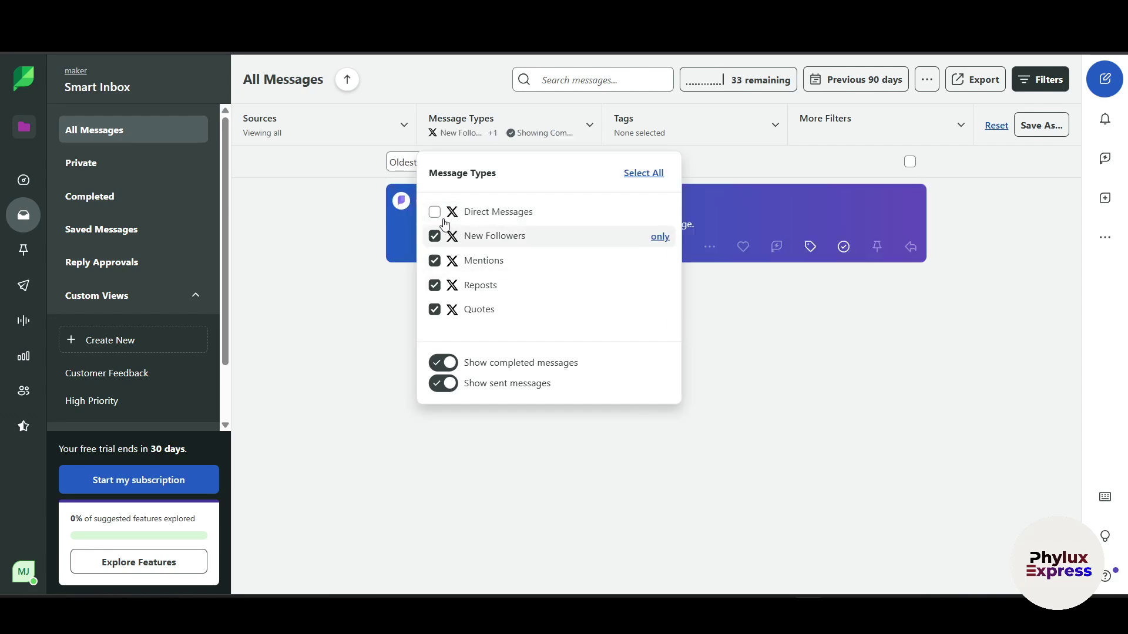
click(435, 212)
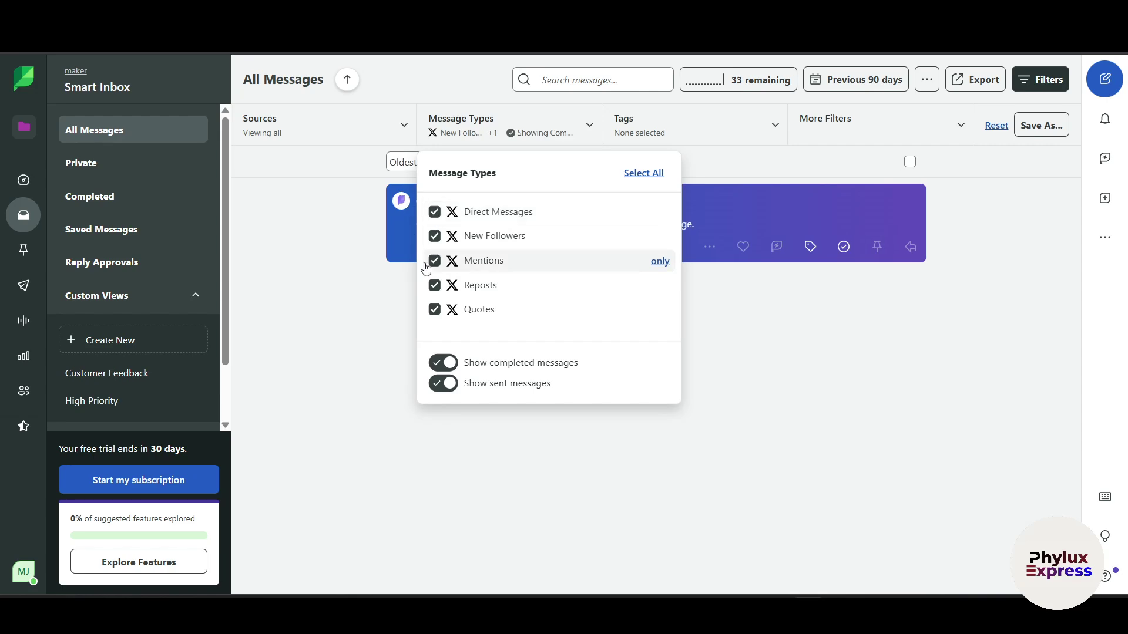
click(370, 281)
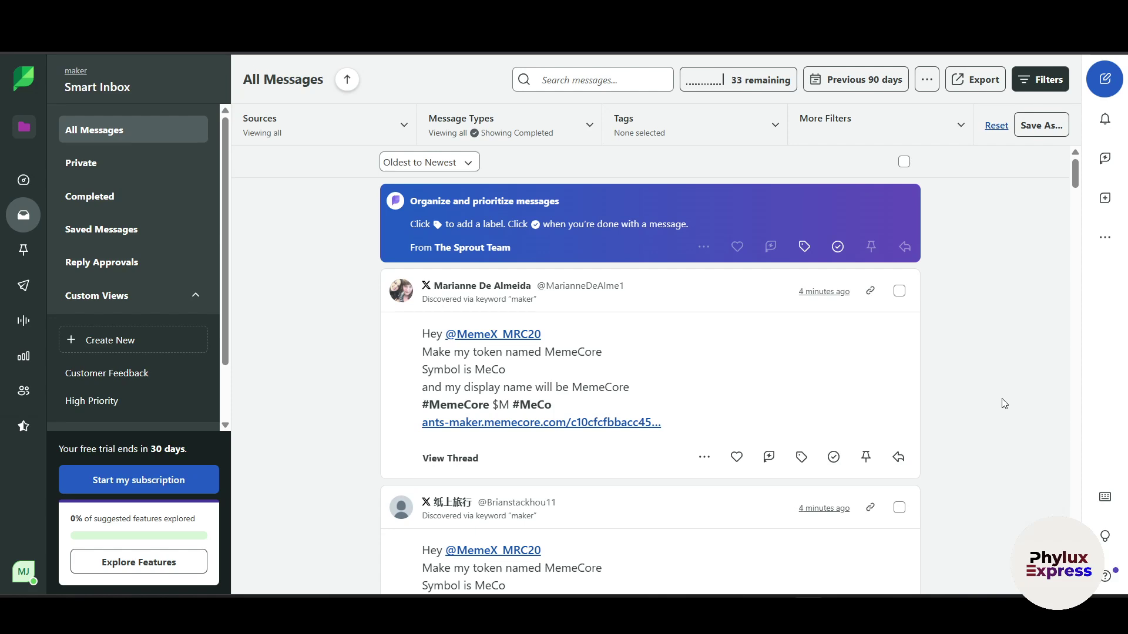
Open a reply to the first message with the text "z", create a case assigned to yourself, and leave without sending
click(898, 458)
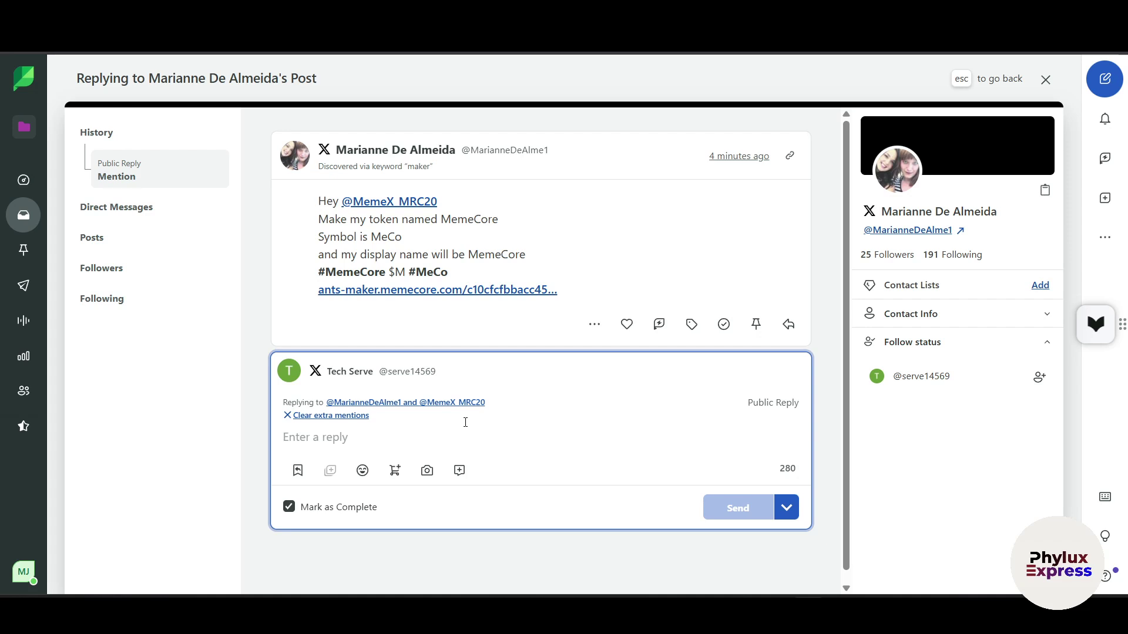
text(z)
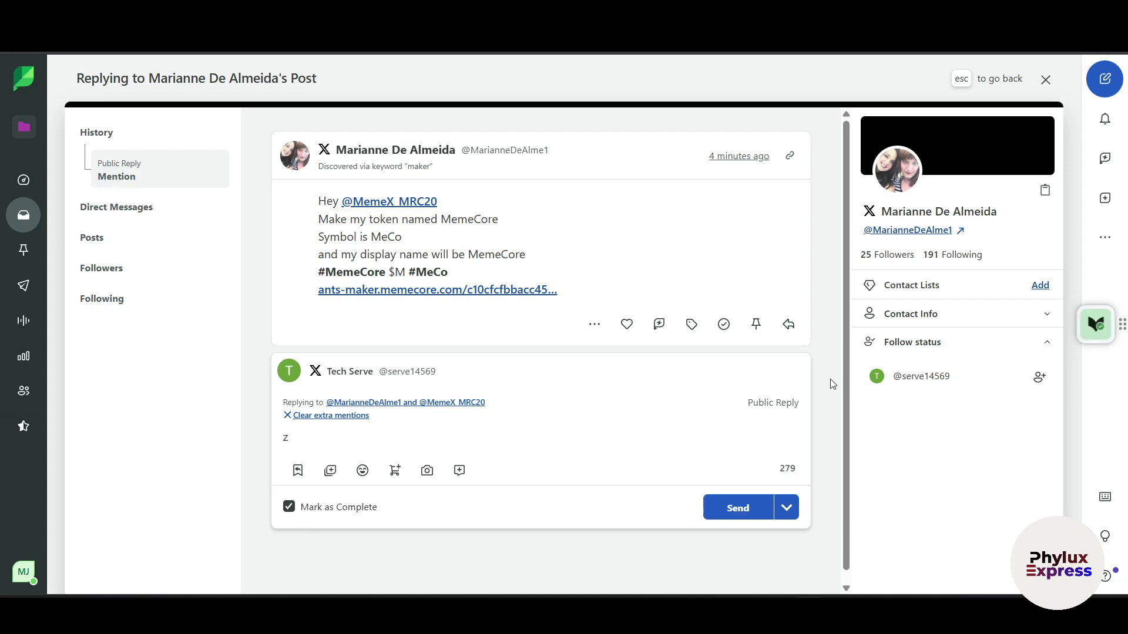
click(757, 327)
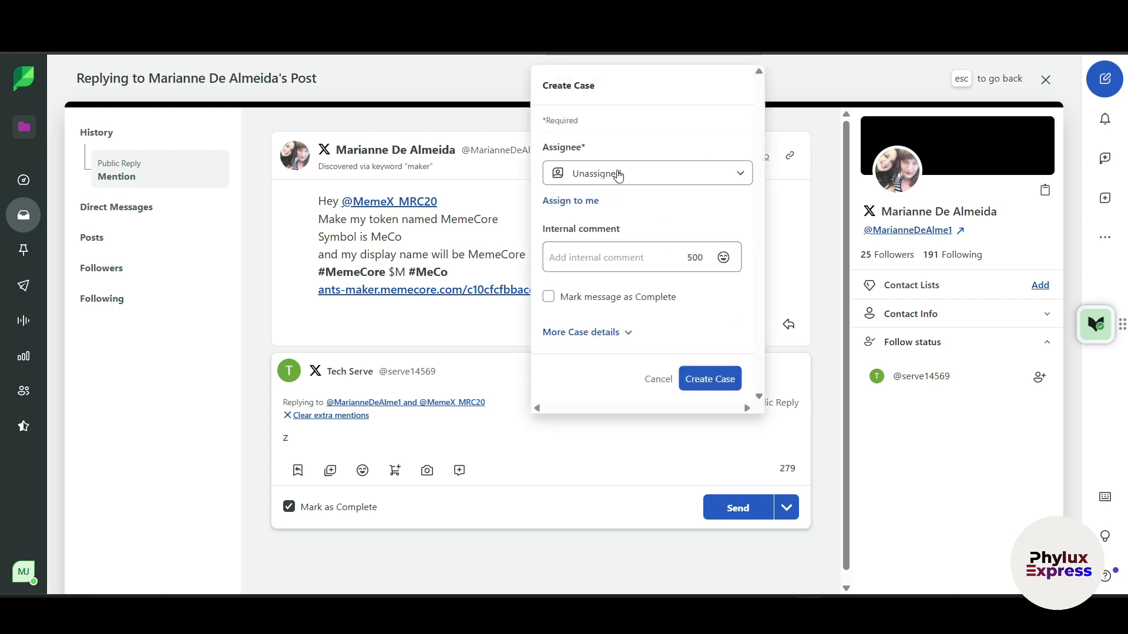
click(615, 173)
click(634, 273)
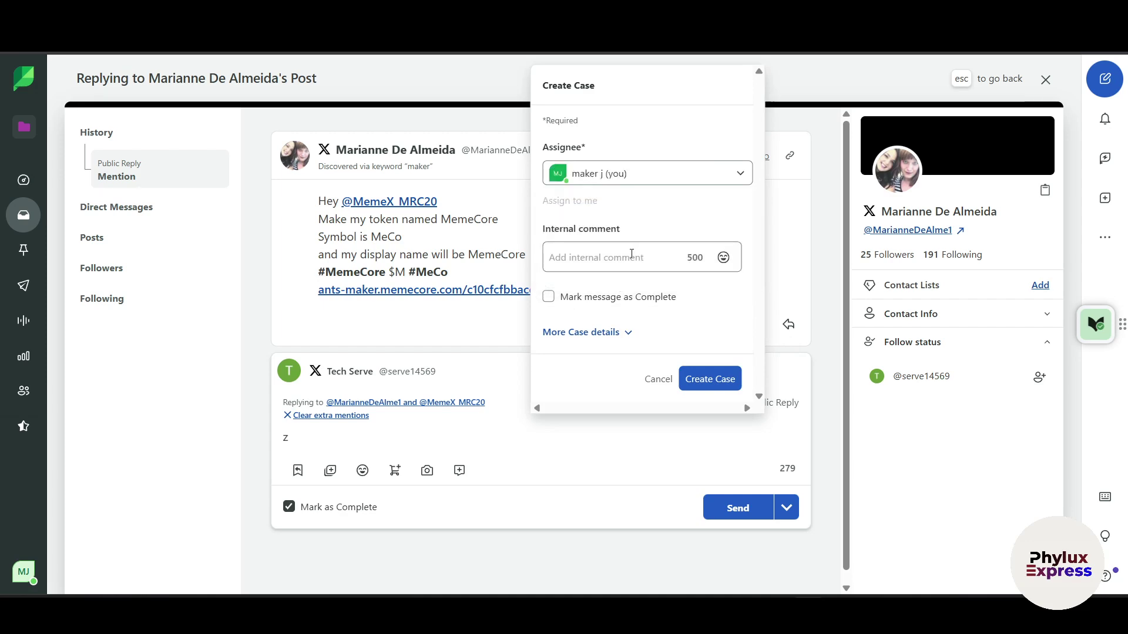
click(615, 258)
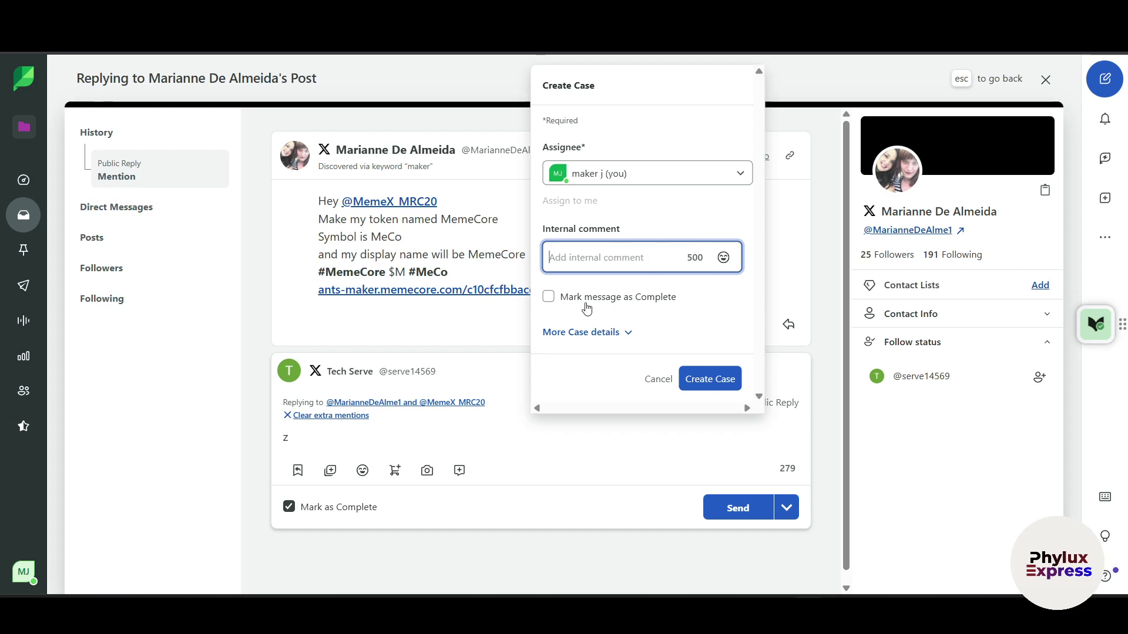
click(697, 383)
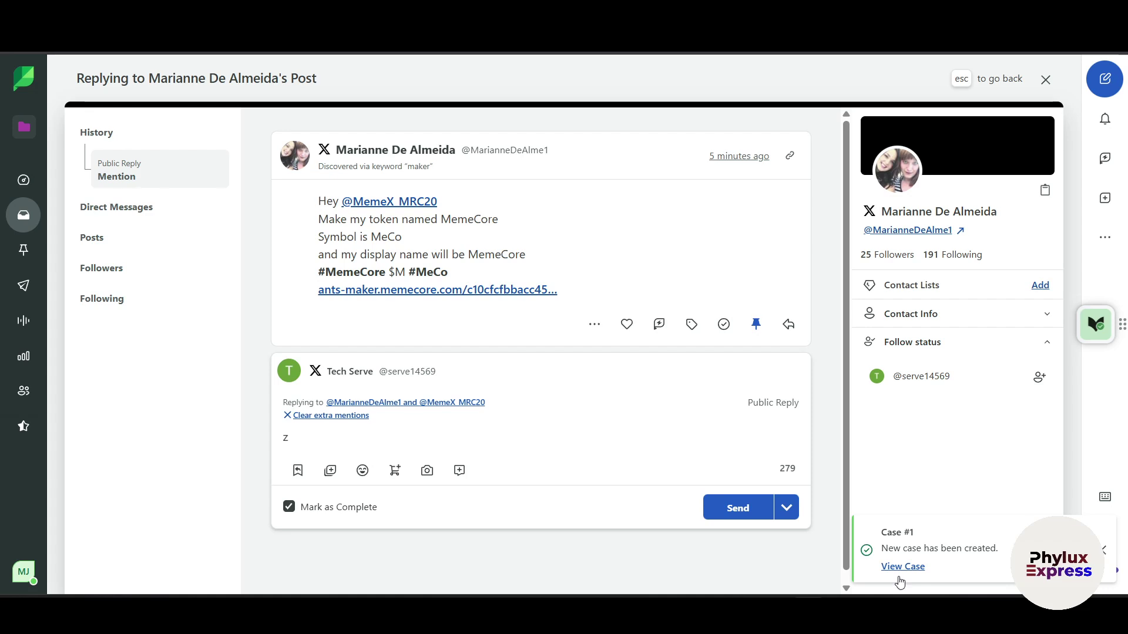
mouse_move(393, 149)
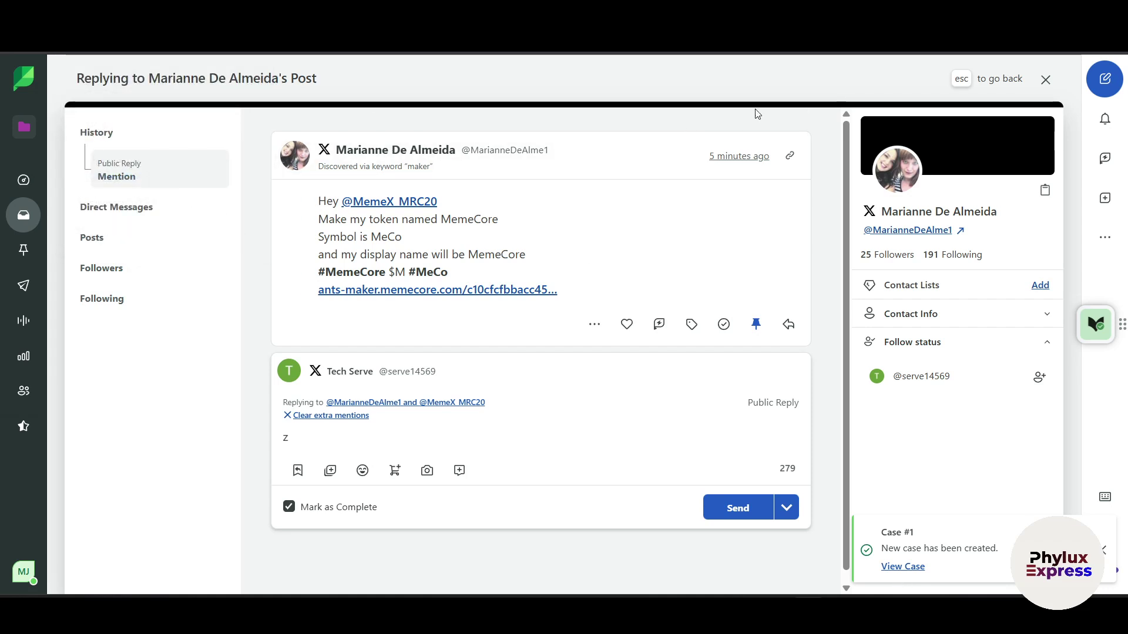
click(1046, 80)
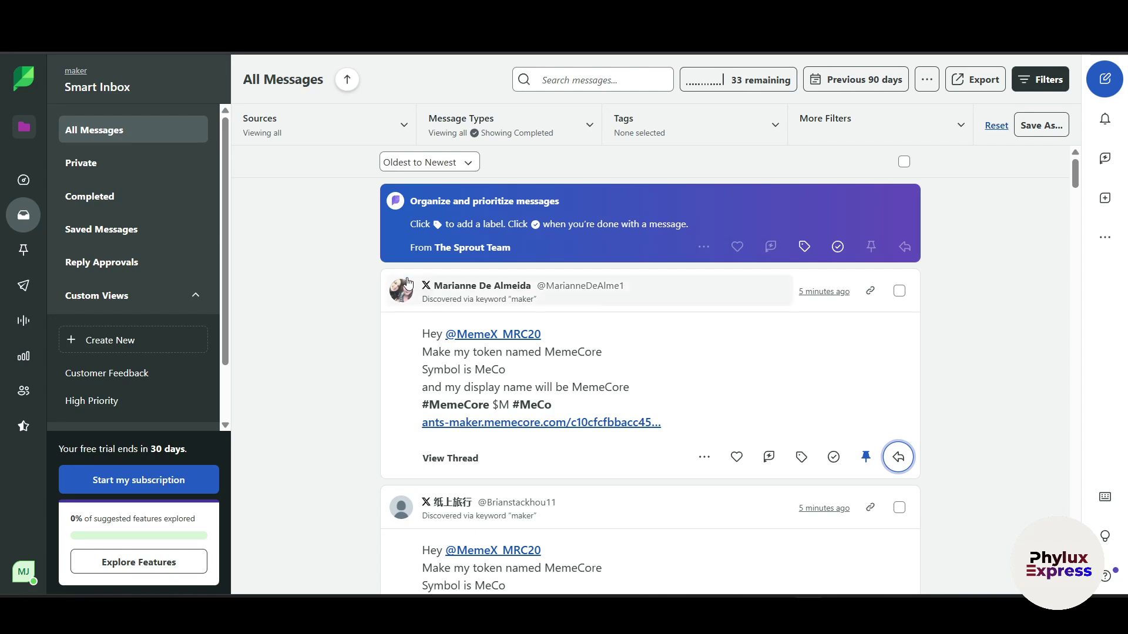
View the open case under Cases and go to the Publishing calendar
click(23, 250)
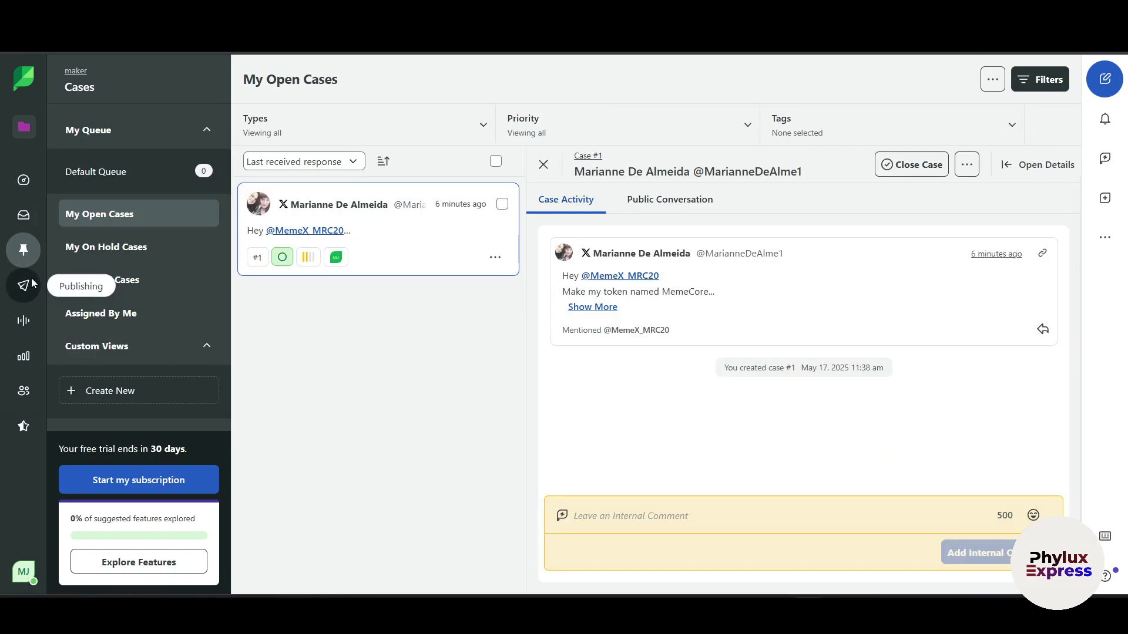
click(34, 285)
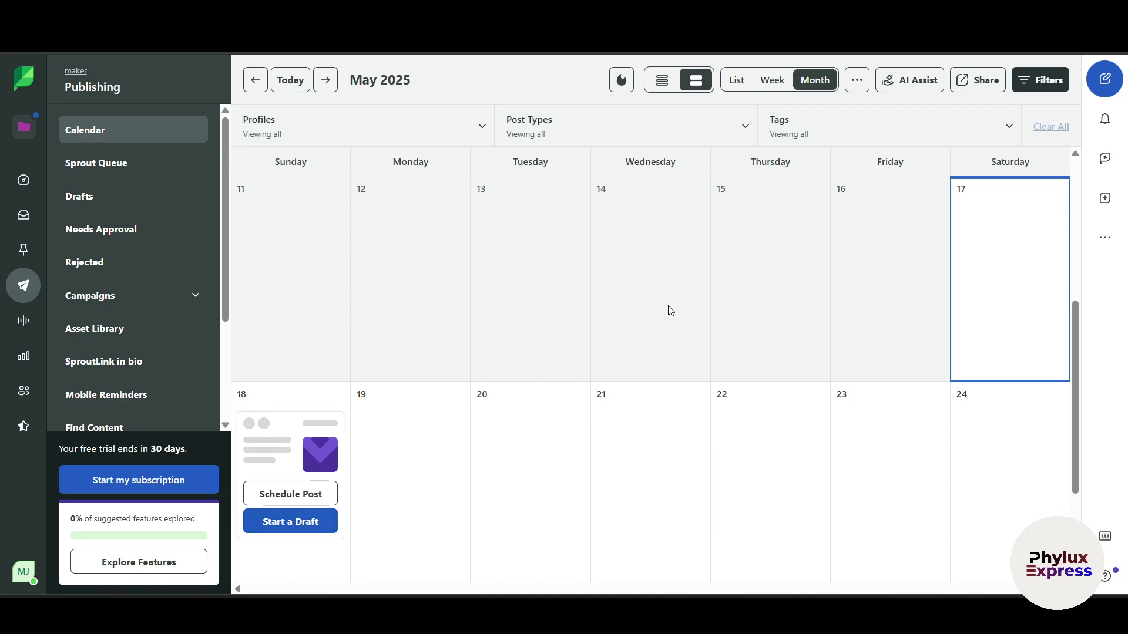
Start a new draft post for X with the text "Hello everyone i'm writing this for myself ."
click(1107, 86)
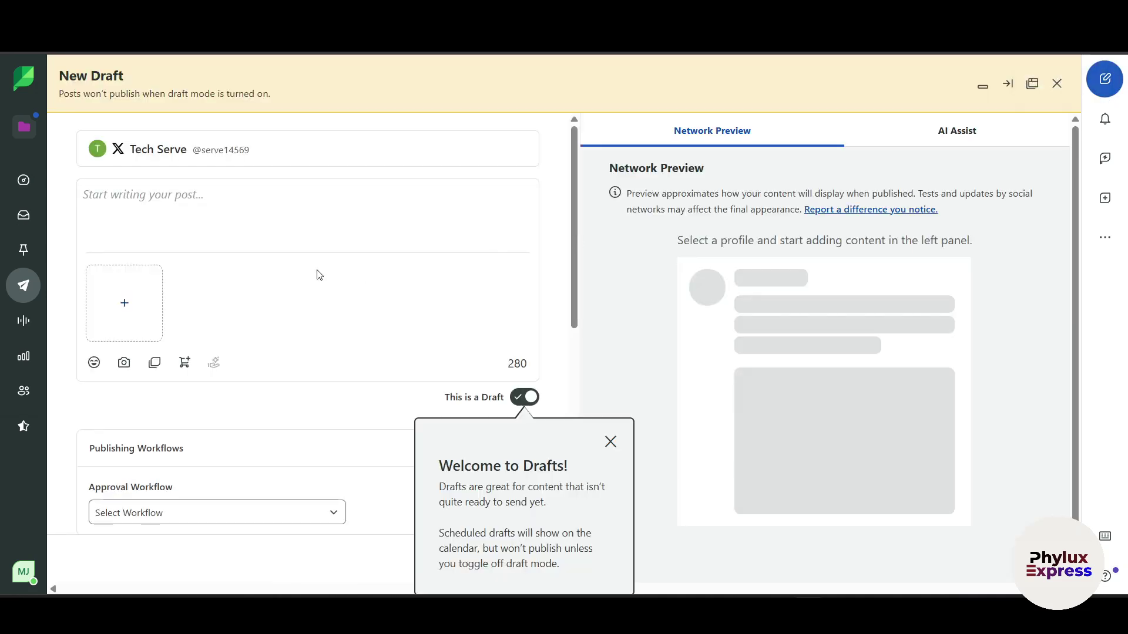
click(215, 200)
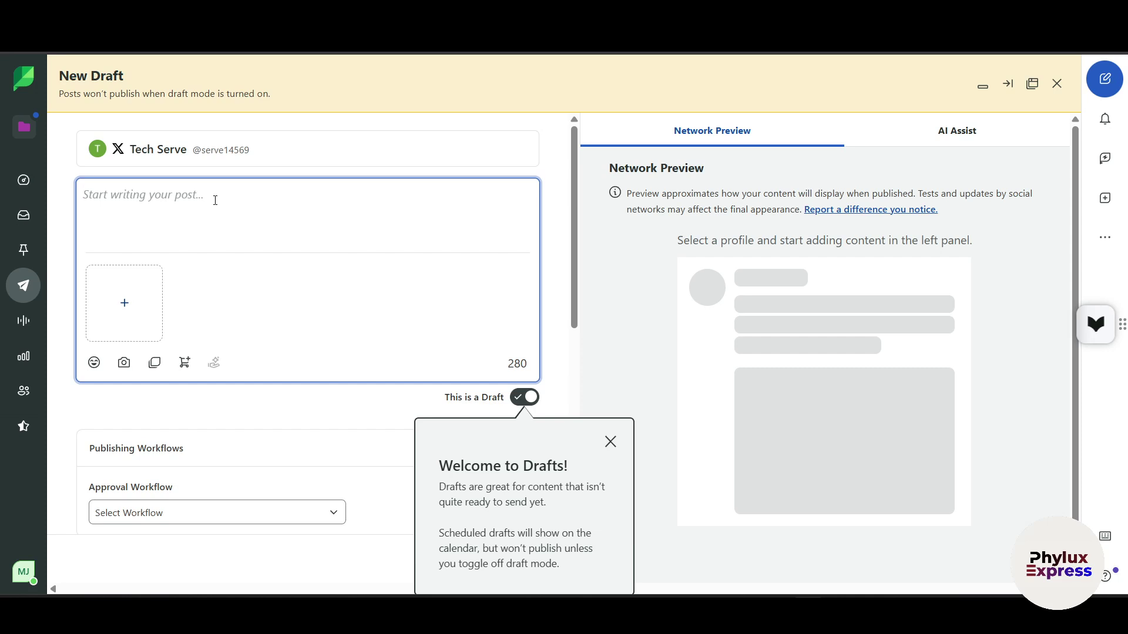
text(Hello )
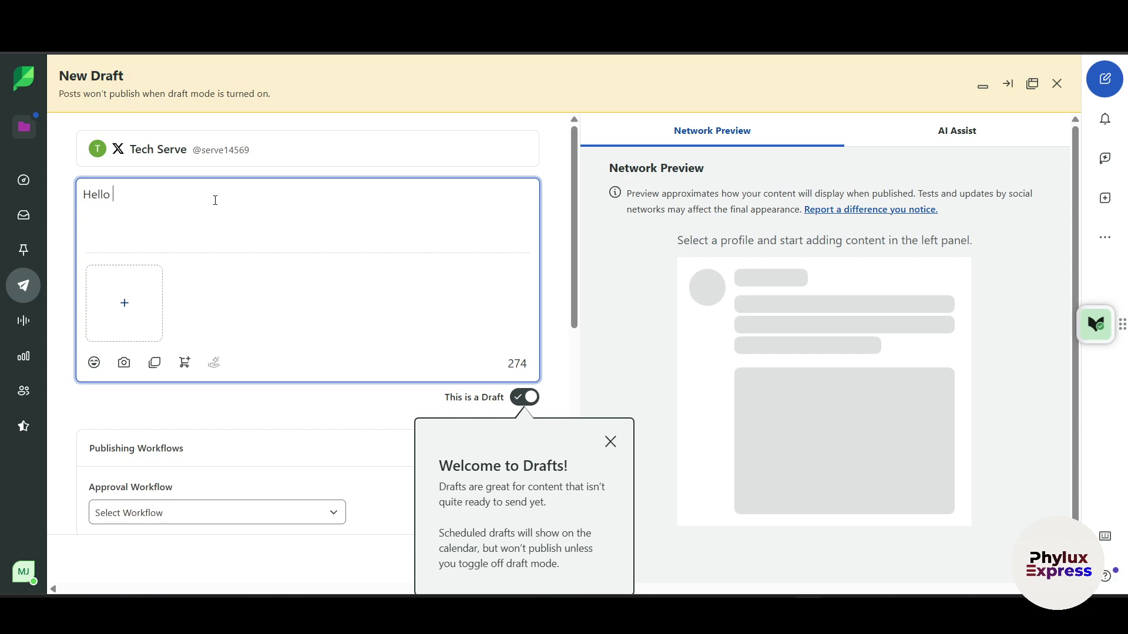
text(everyone i'm writing this )
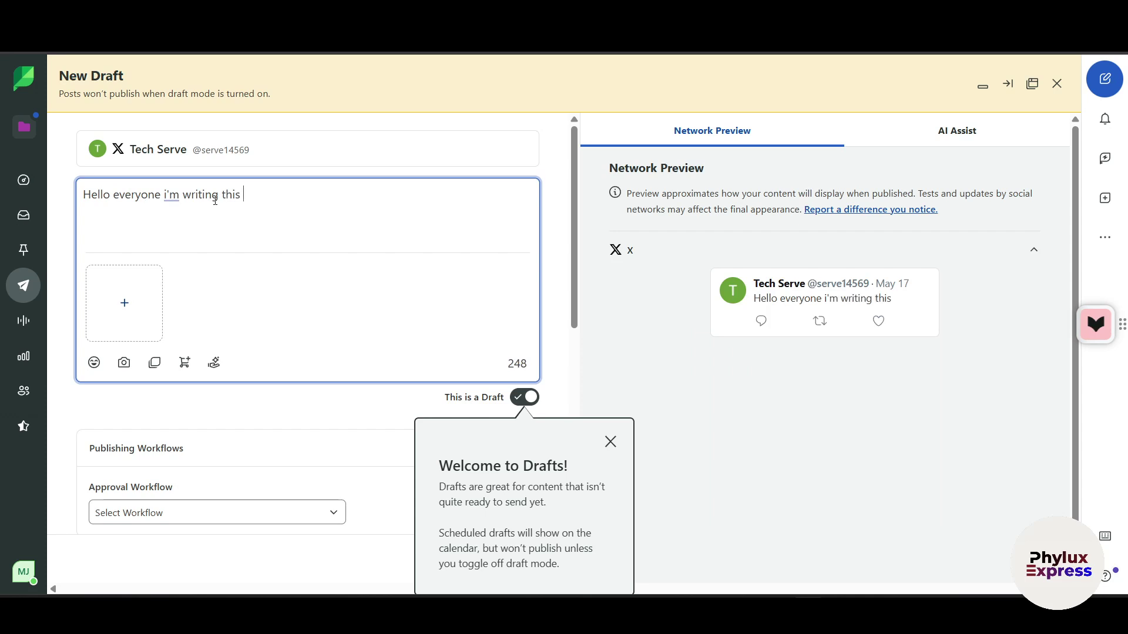
text(for me)
key(BackSpace)
key(BackSpace)
text(ys)
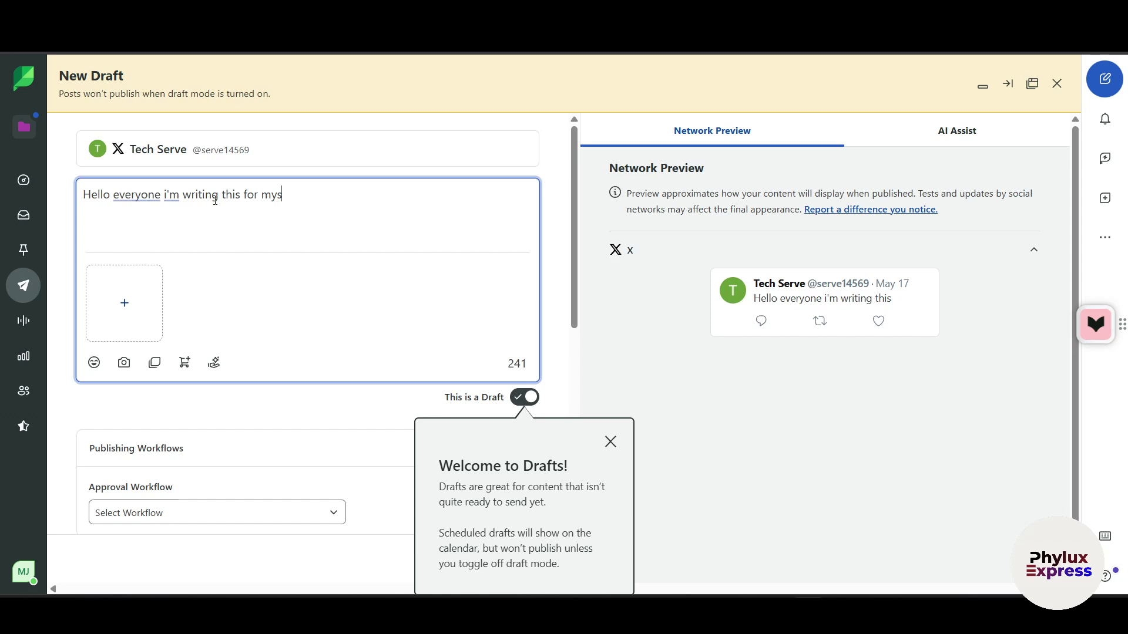
text(elf /)
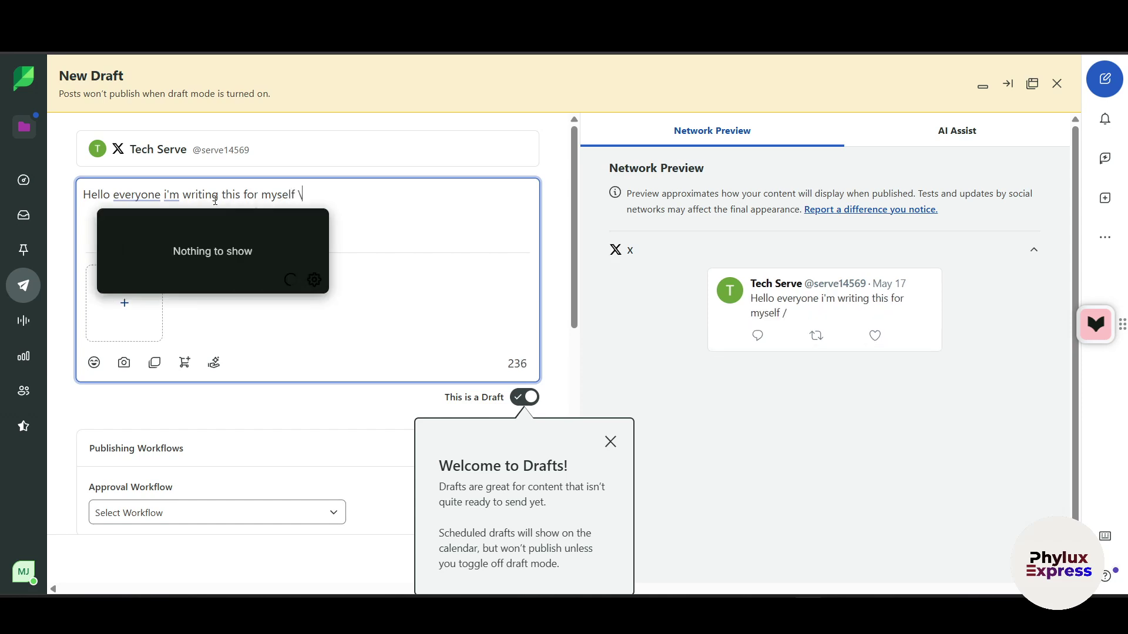
key(BackSpace)
text(.)
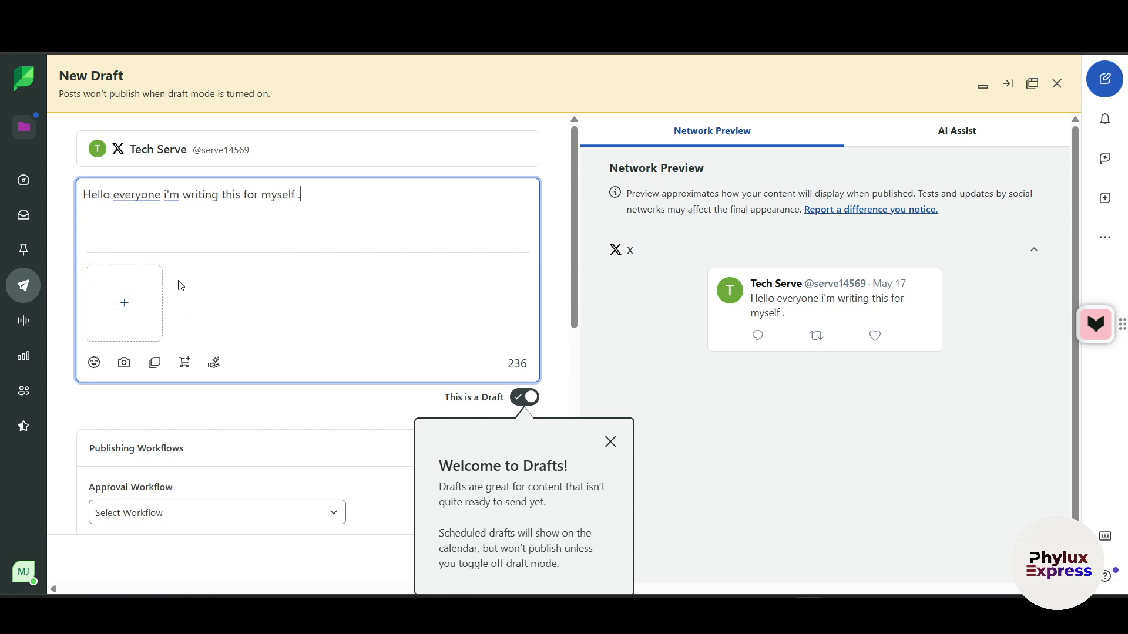
Create an approval workflow from the Content approval template in the draft's publishing workflows, and continue editing it
scroll(181, 285, down, 2)
scroll(184, 327, down, 2)
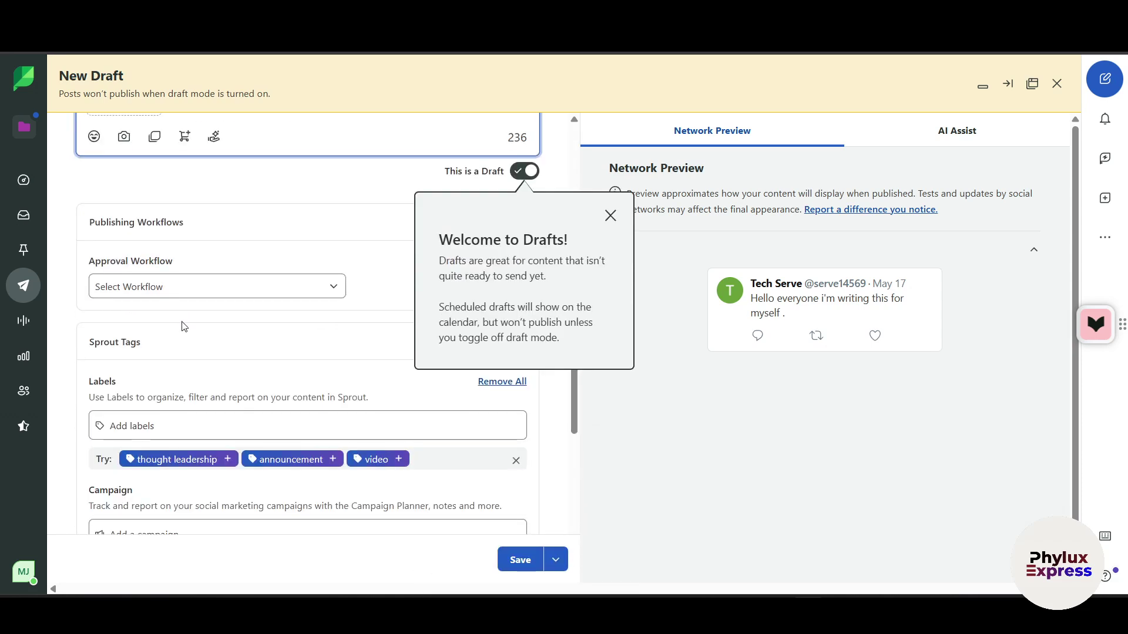
scroll(183, 326, down, 1)
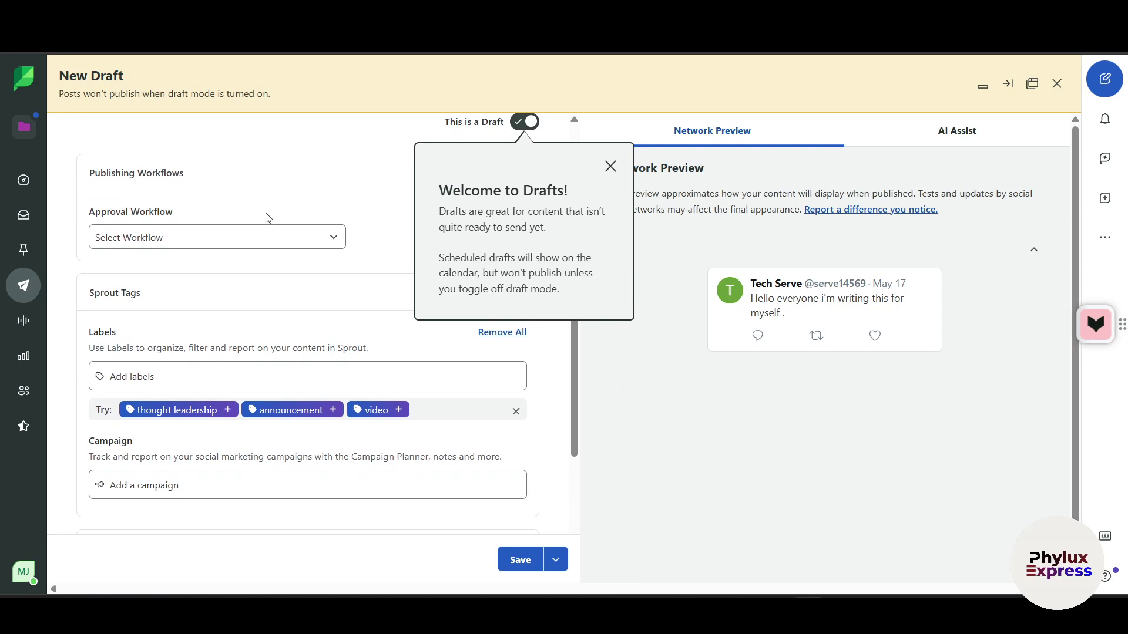
click(243, 238)
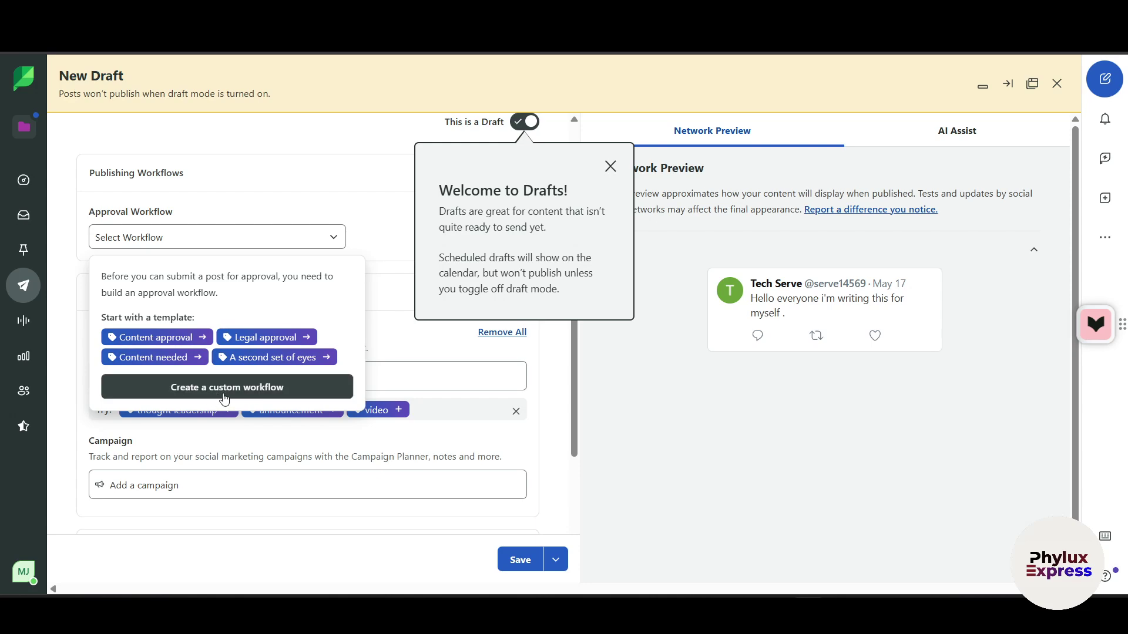
click(202, 338)
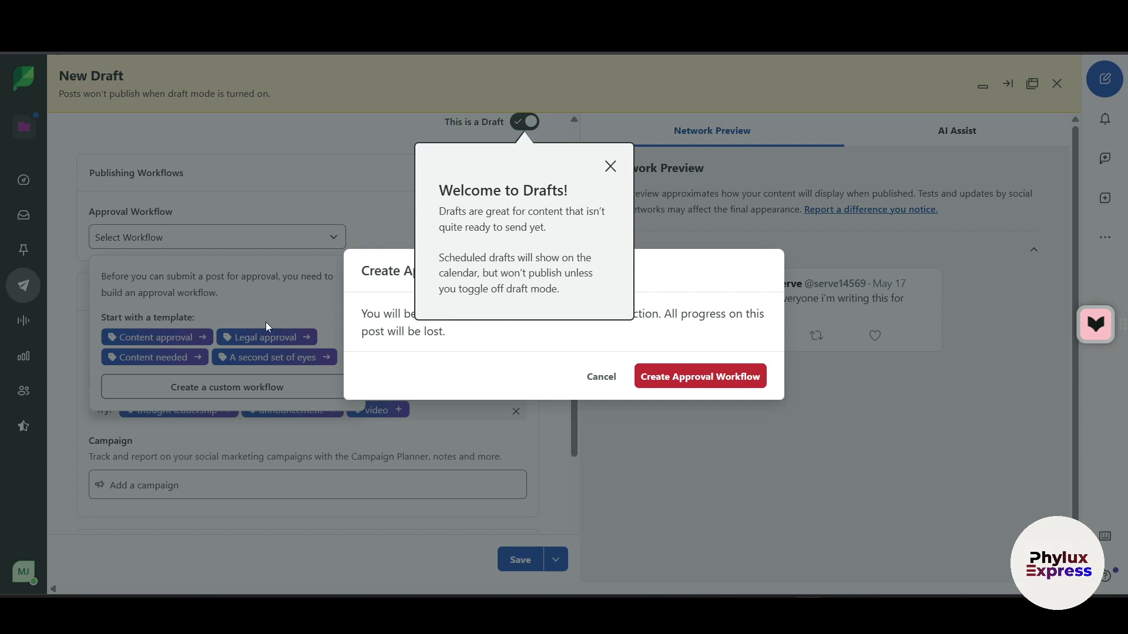
click(740, 382)
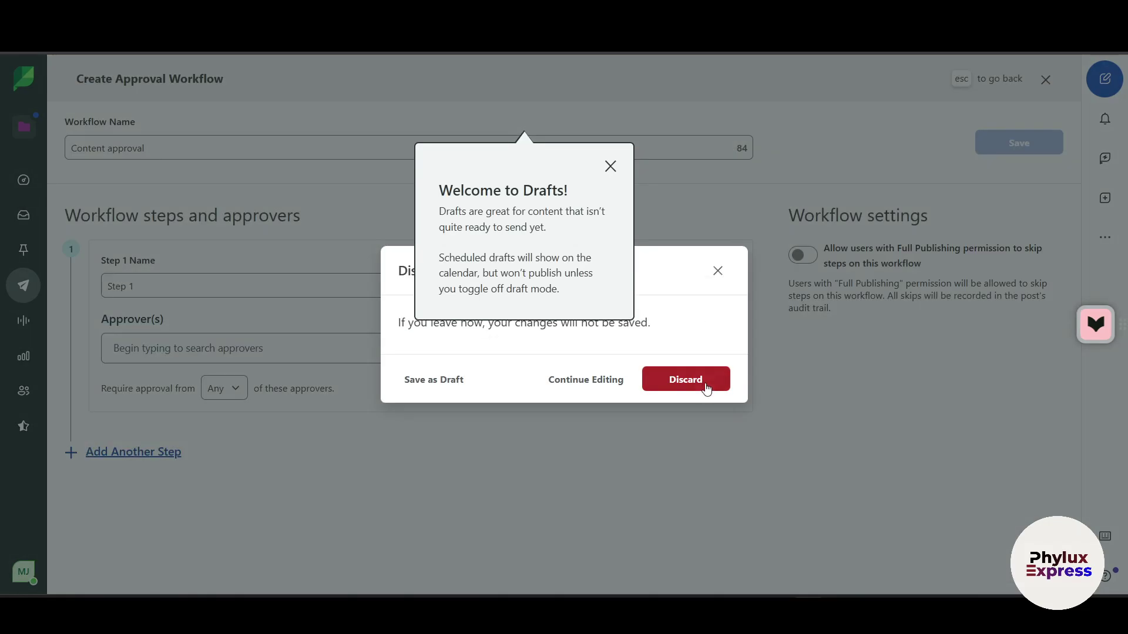
click(605, 380)
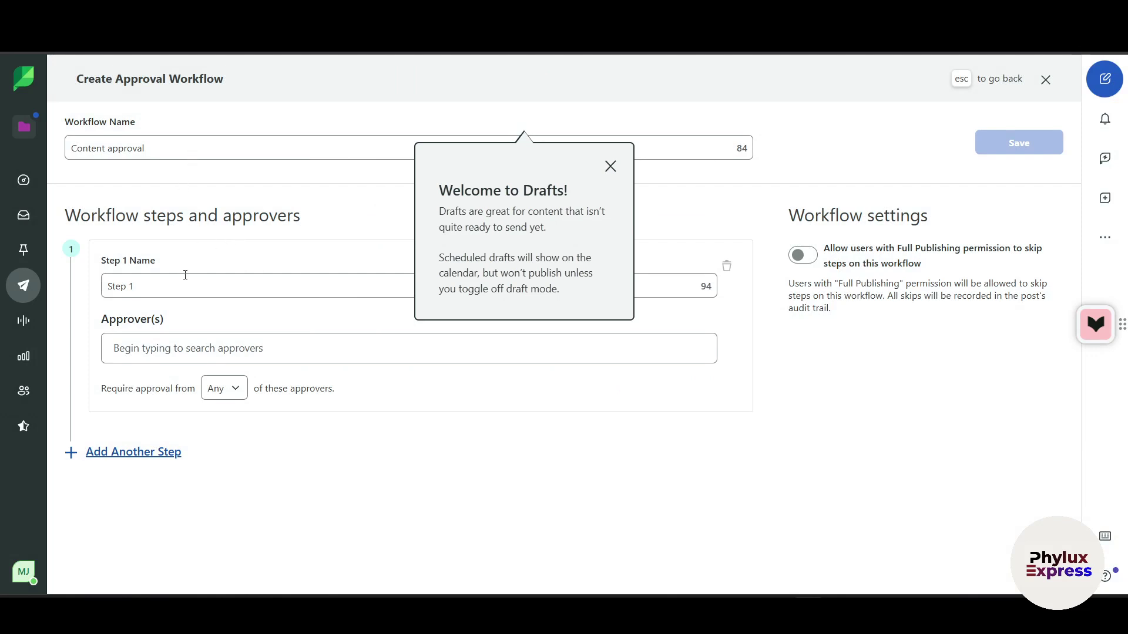
Assign yourself as the Step 1 approver in the Content approval workflow and save it, dismissing the drafts tip
click(175, 292)
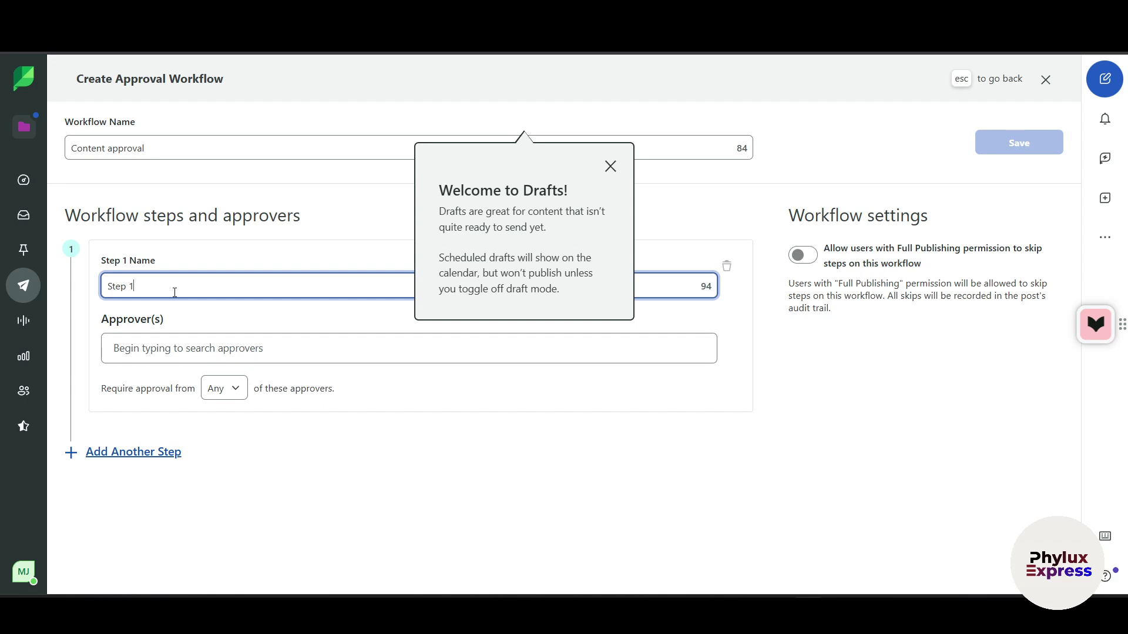
click(180, 356)
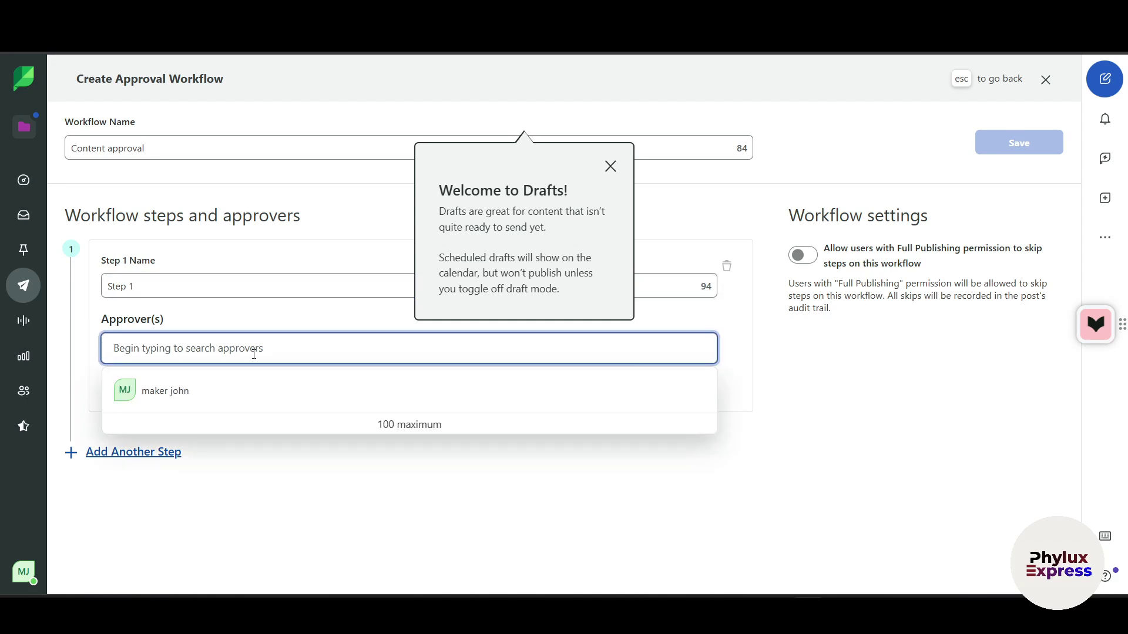
click(206, 399)
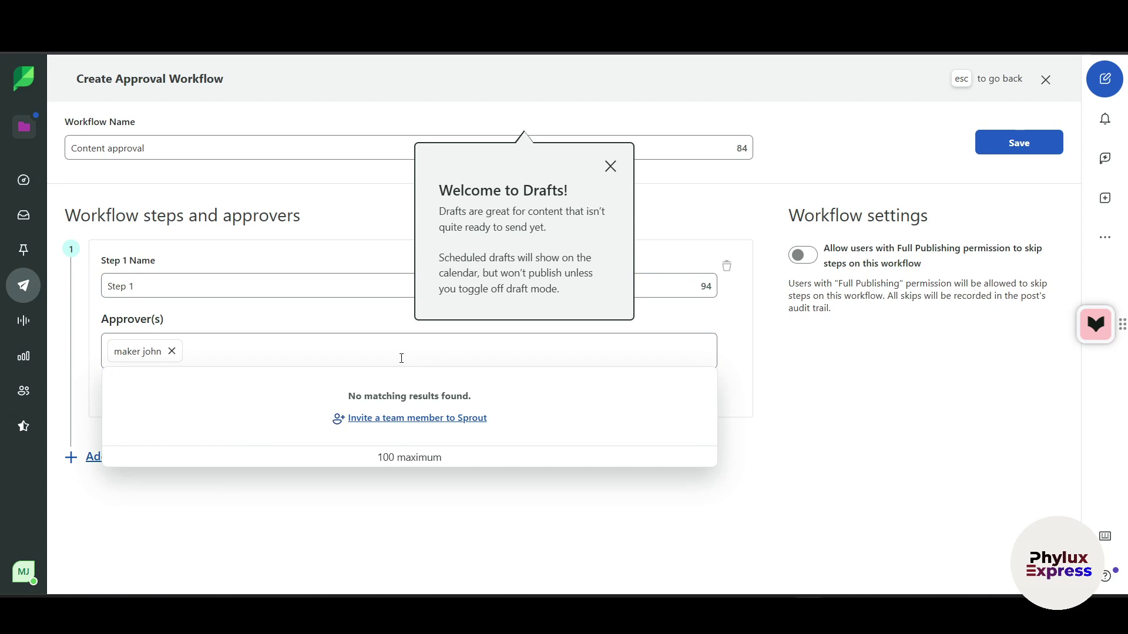
click(393, 475)
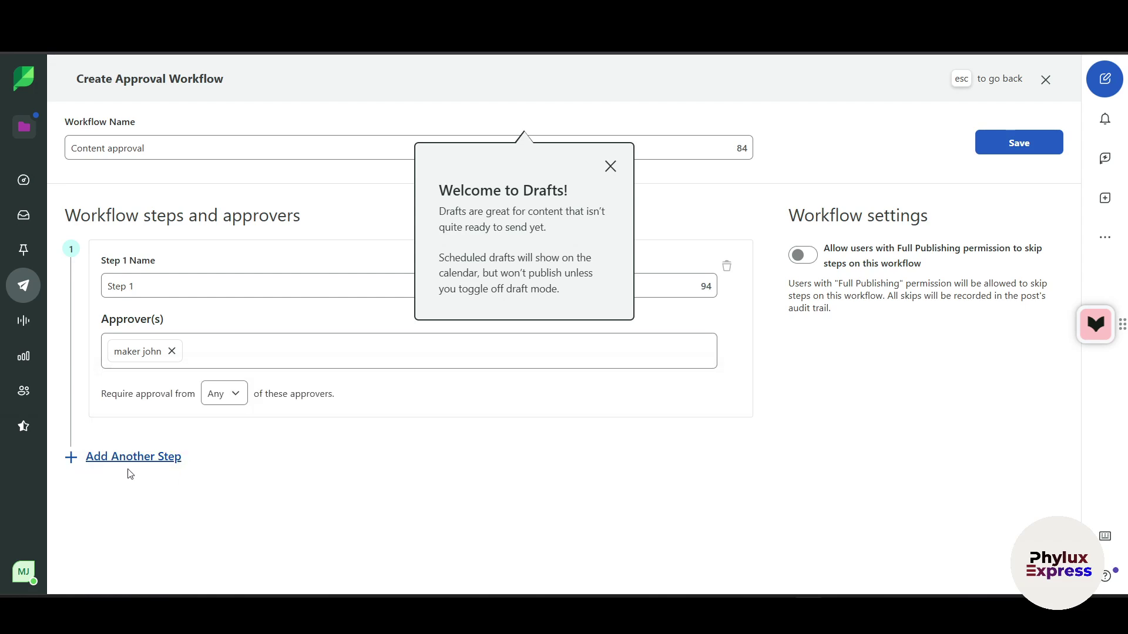
click(1041, 141)
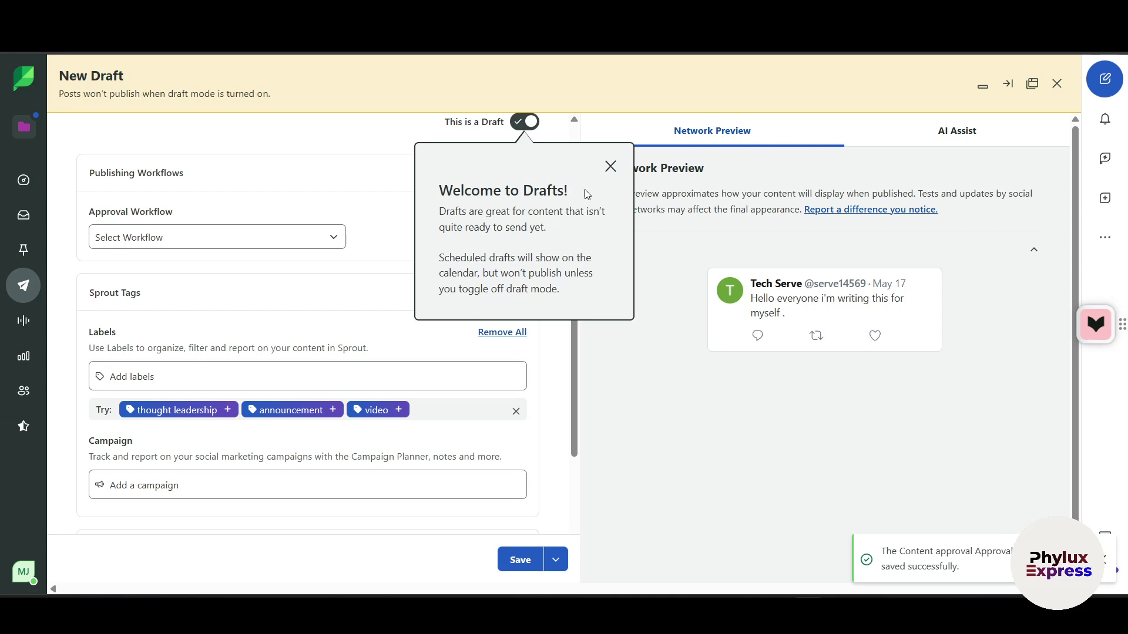
click(610, 166)
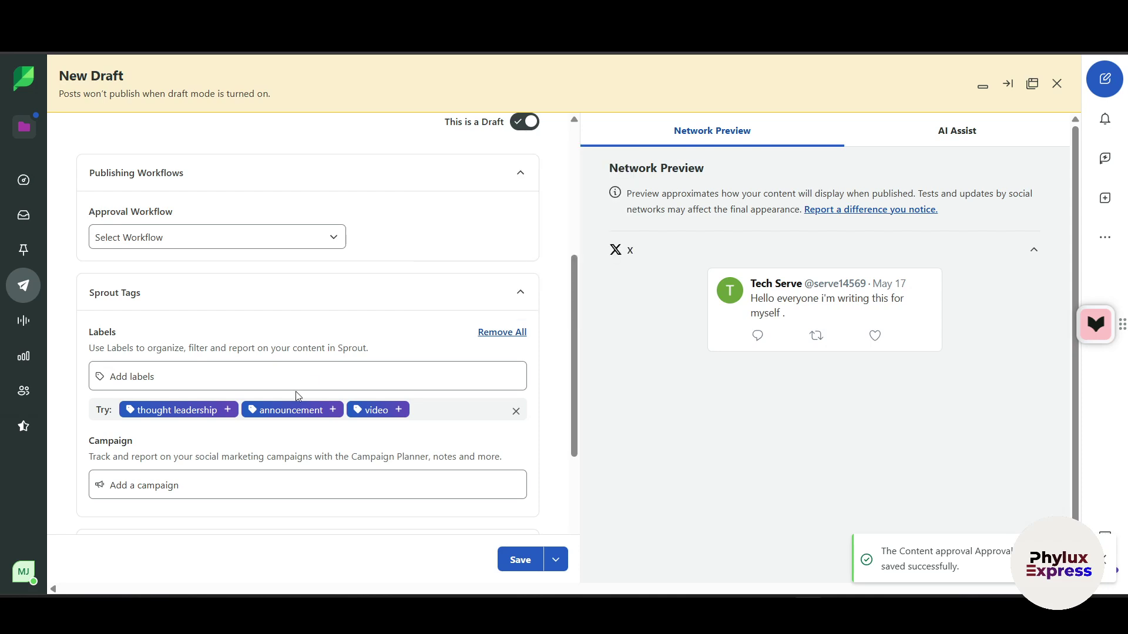
Show the draft on the calendar on Sunday, May 18, 2025, with the hour set to 9 am and no campaign
scroll(291, 394, down, 3)
click(199, 340)
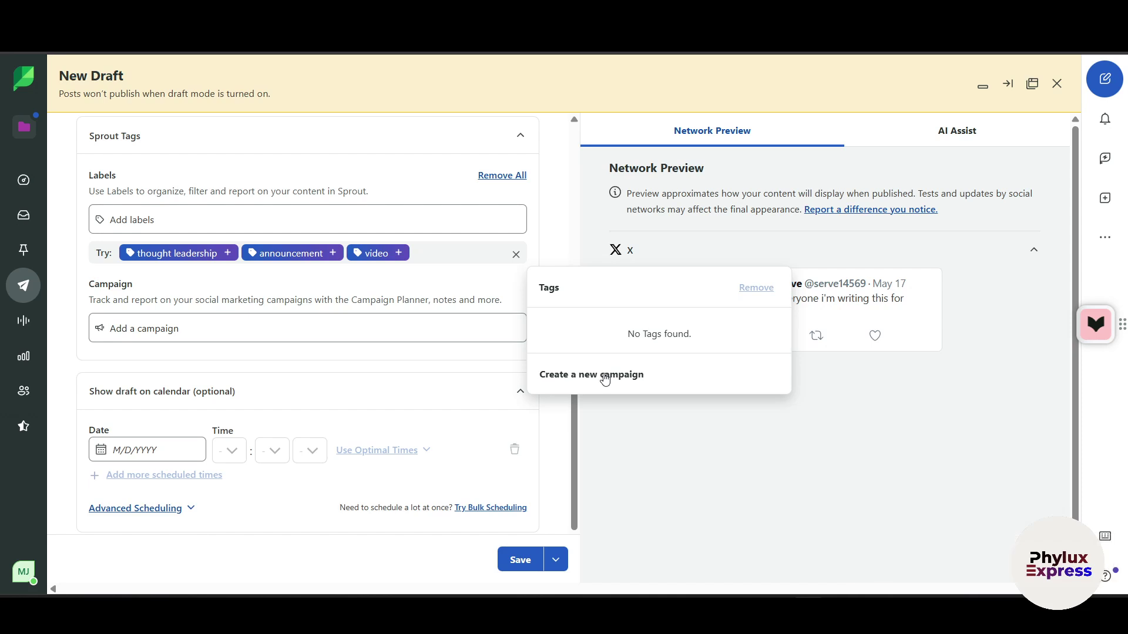
click(193, 565)
click(158, 451)
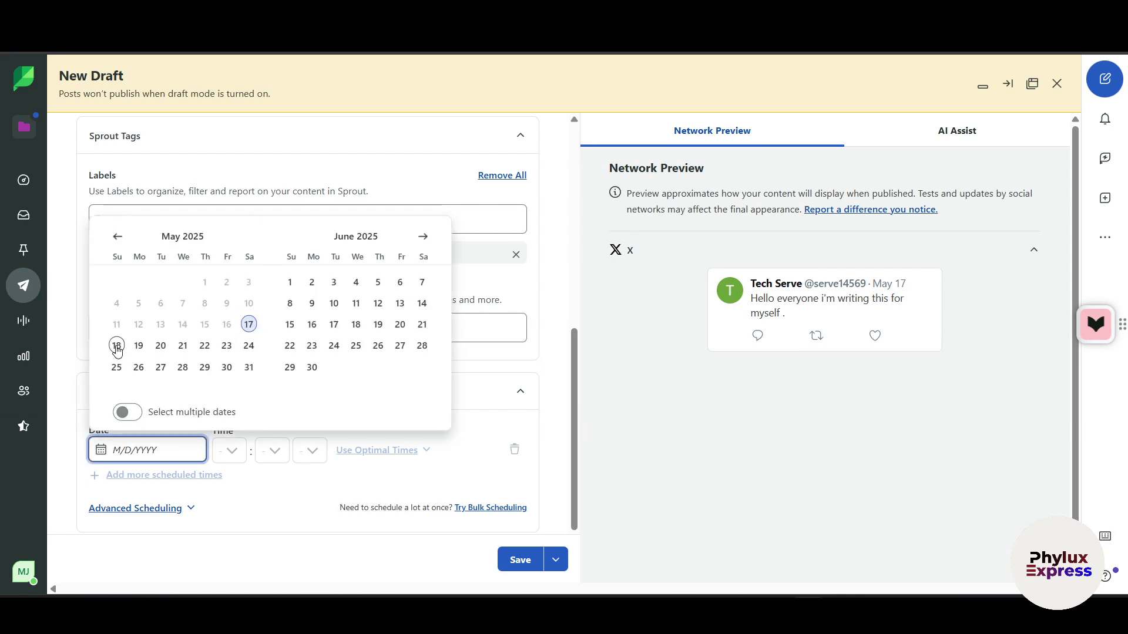
click(117, 347)
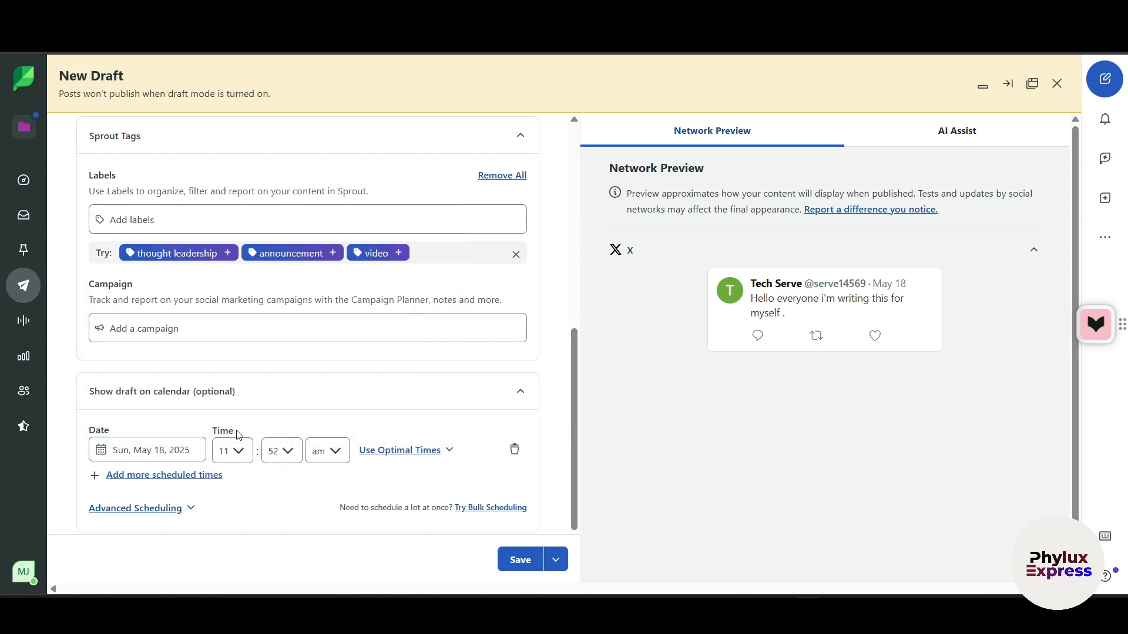
click(237, 455)
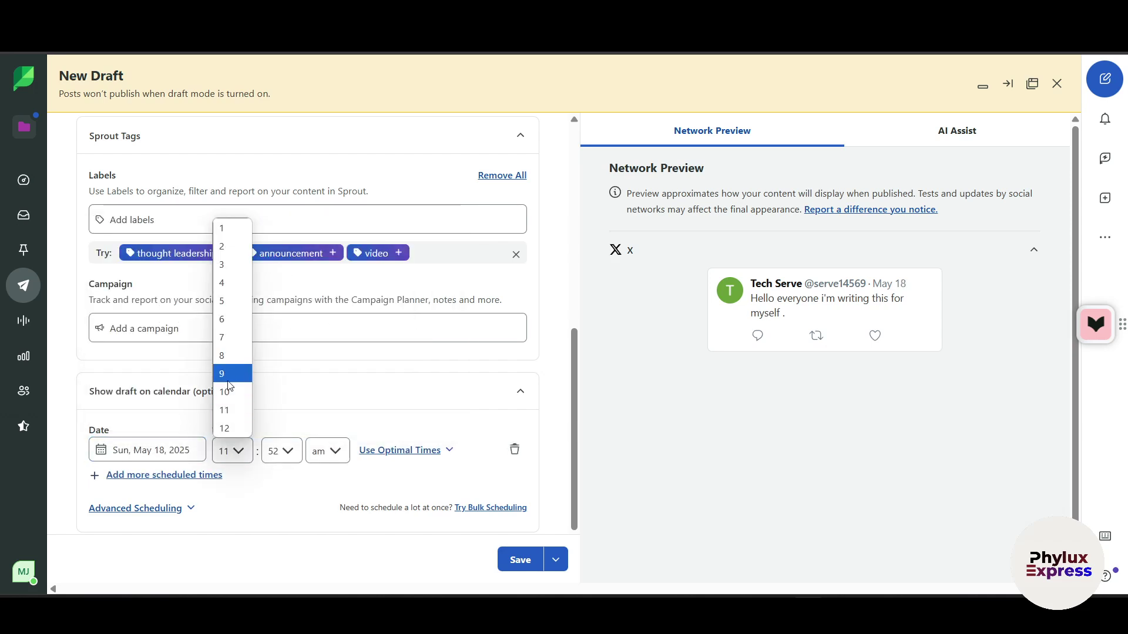
click(228, 382)
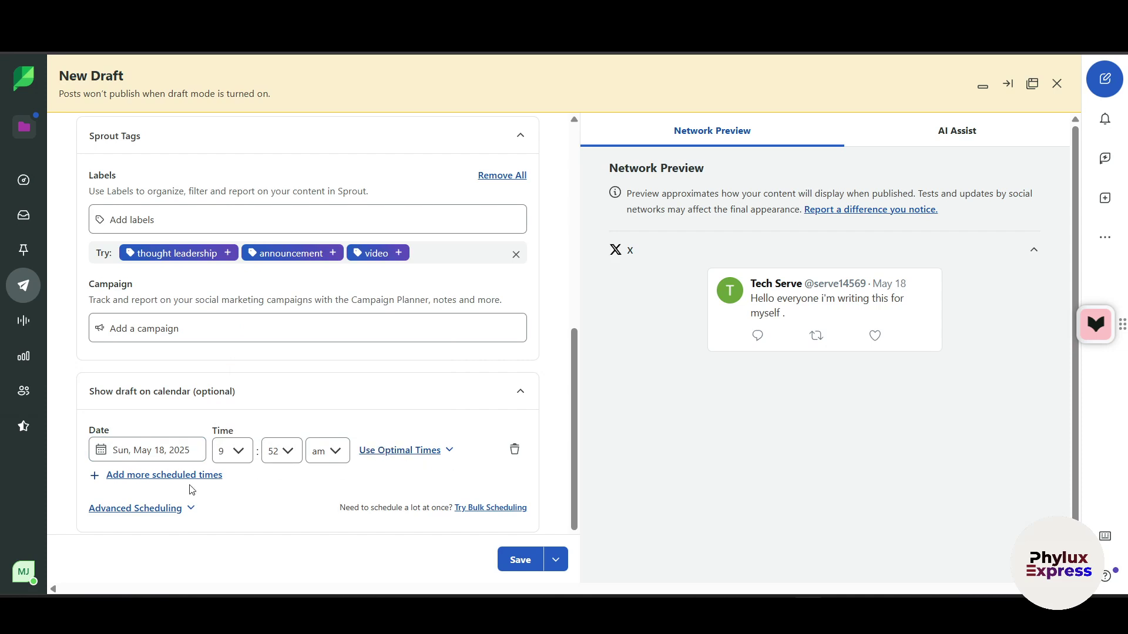
Add a second scheduled time on Friday, May 23, 2025, save the draft, and look over the publishing calendar
click(206, 477)
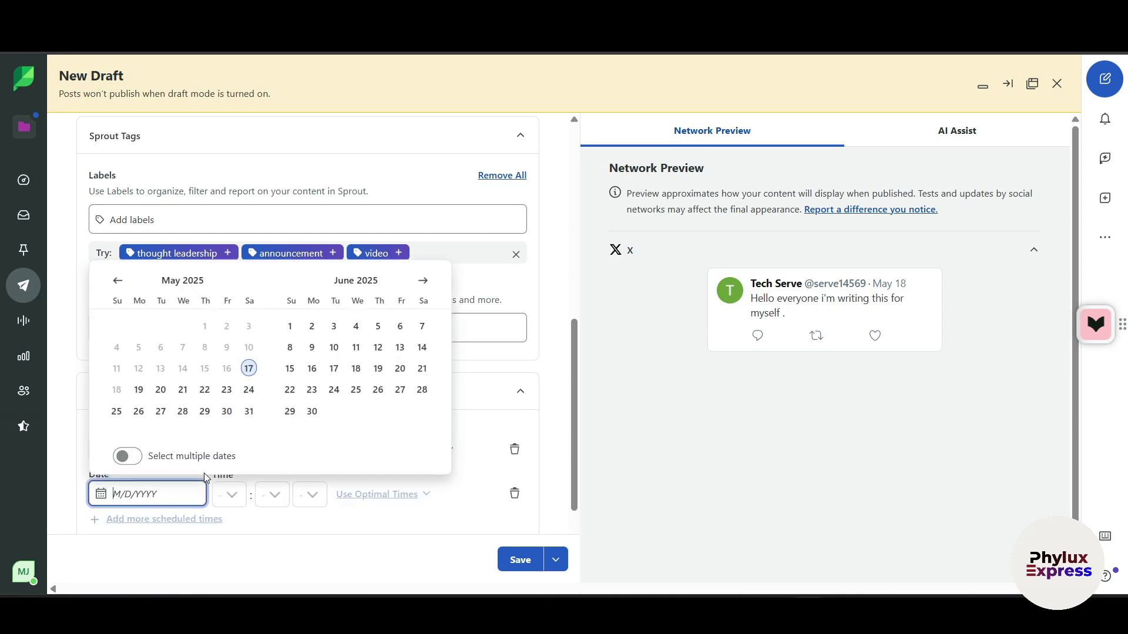
click(226, 390)
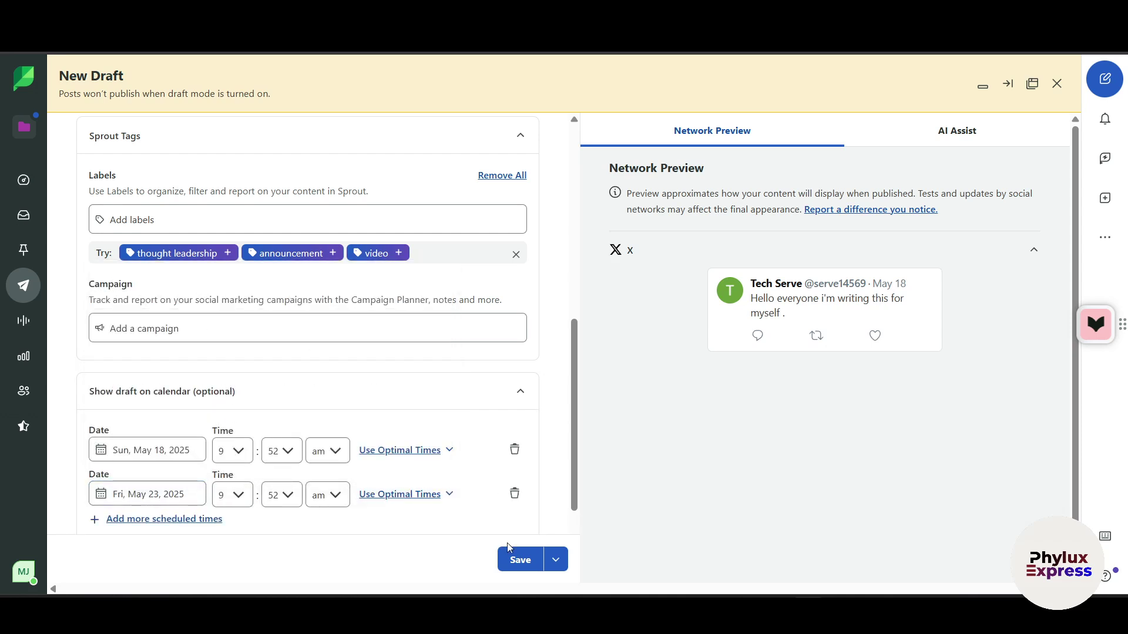
click(520, 564)
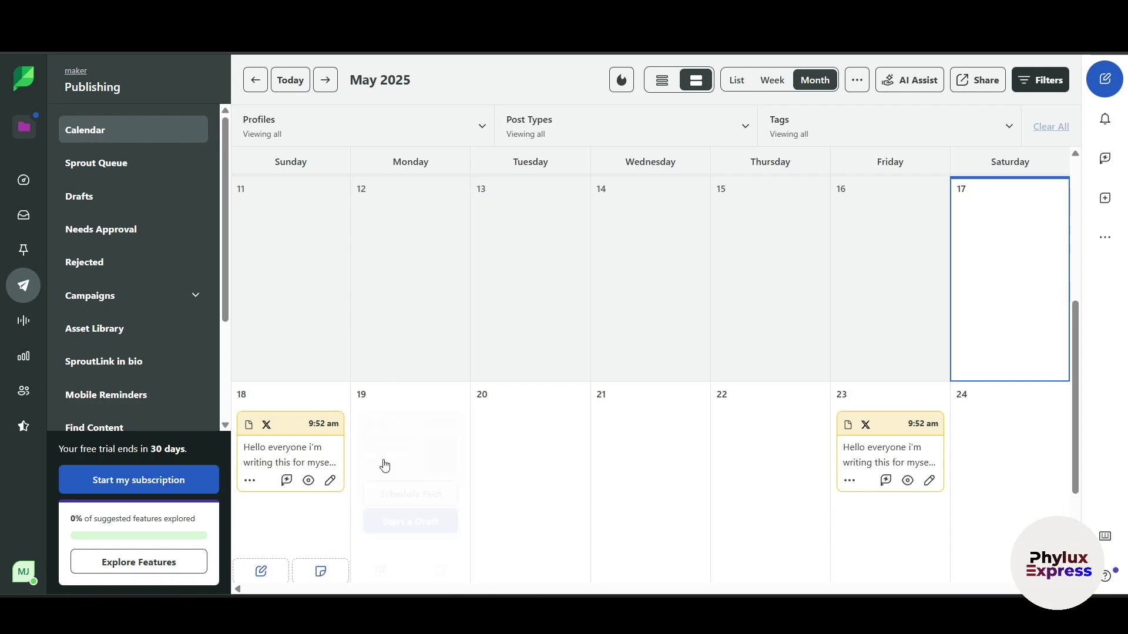
scroll(398, 290, up, 3)
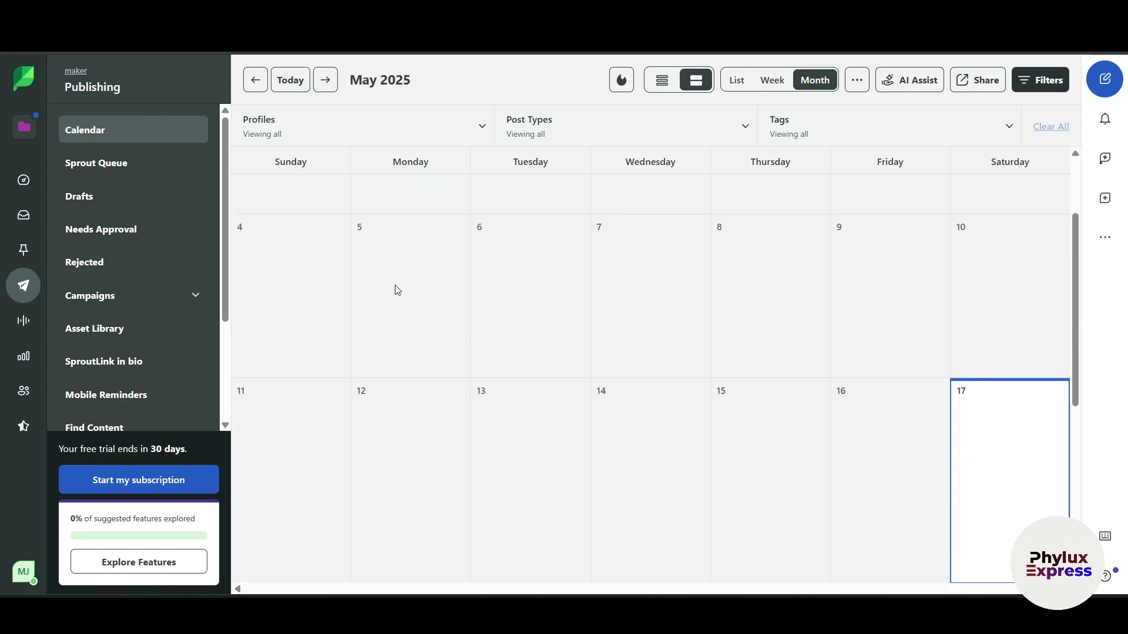
scroll(397, 290, down, 5)
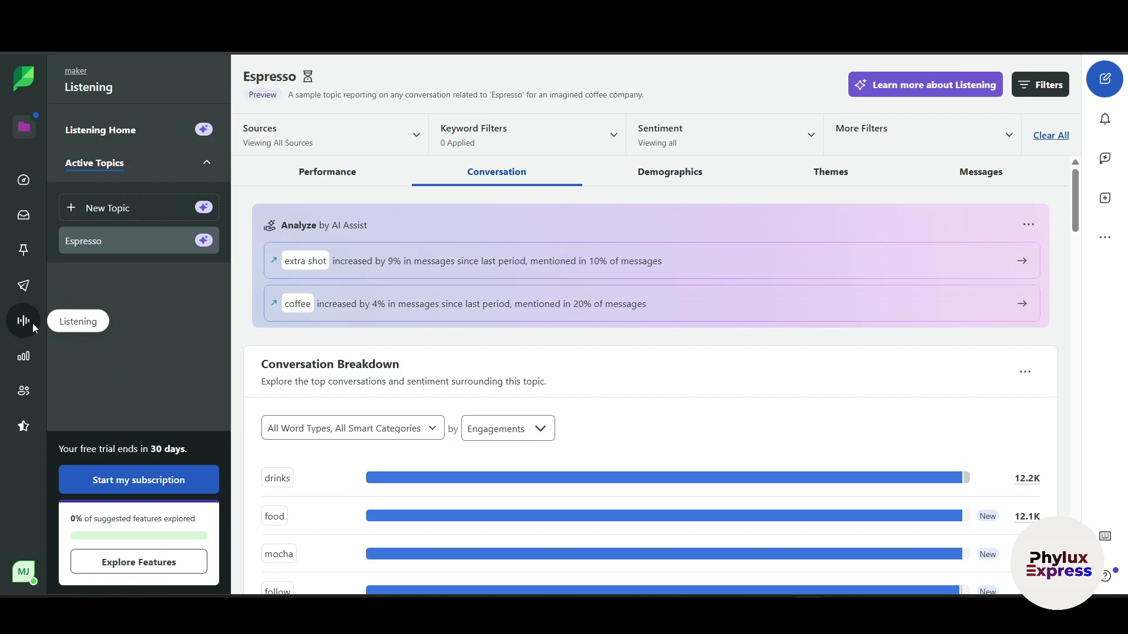
Go to Listening and start a new topic from the Competitive Analysis template
click(34, 328)
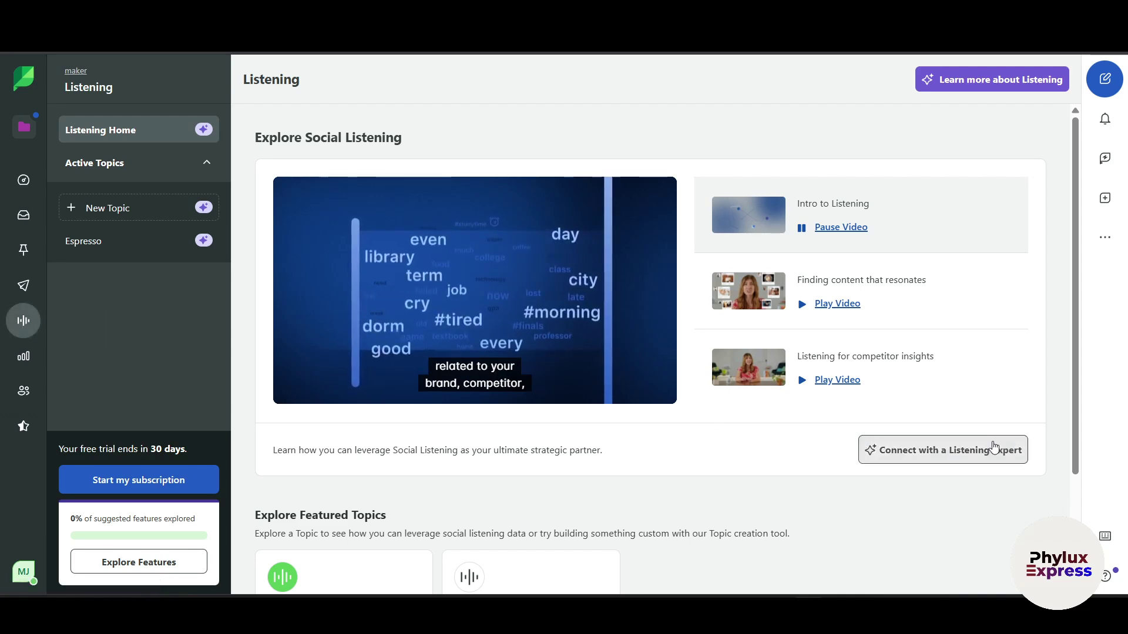
scroll(940, 464, down, 2)
scroll(993, 136, up, 2)
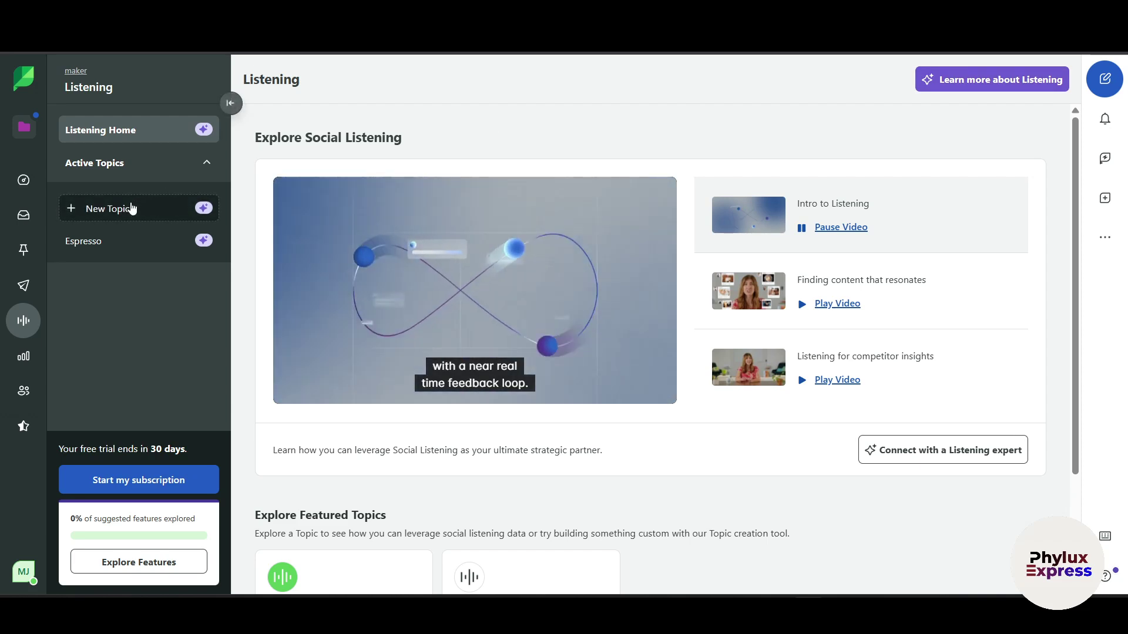
click(132, 208)
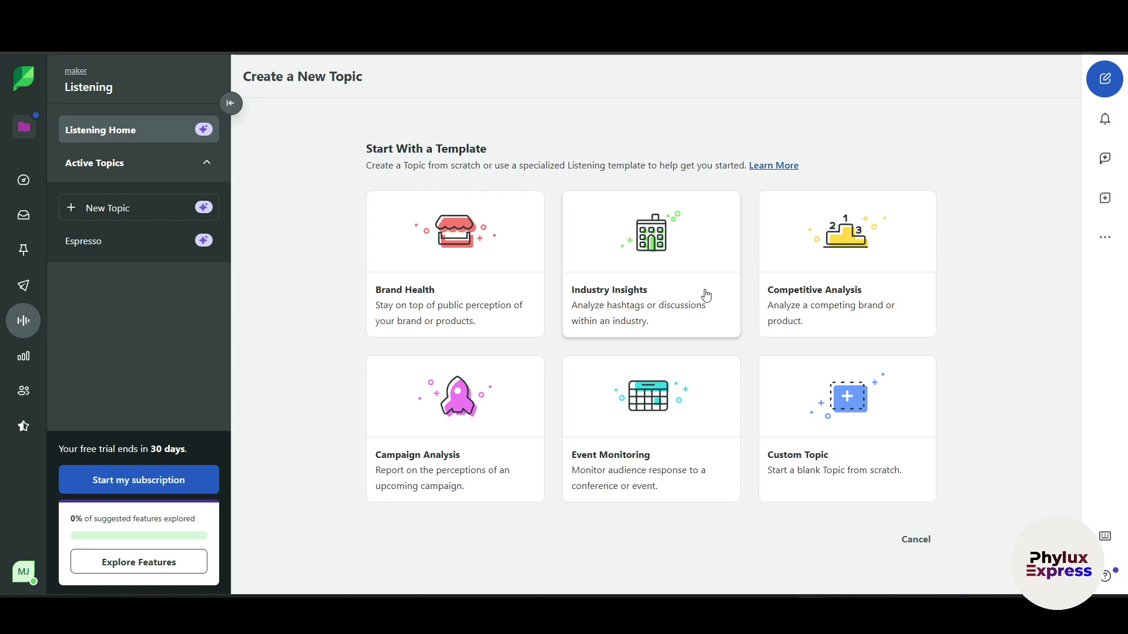
click(835, 294)
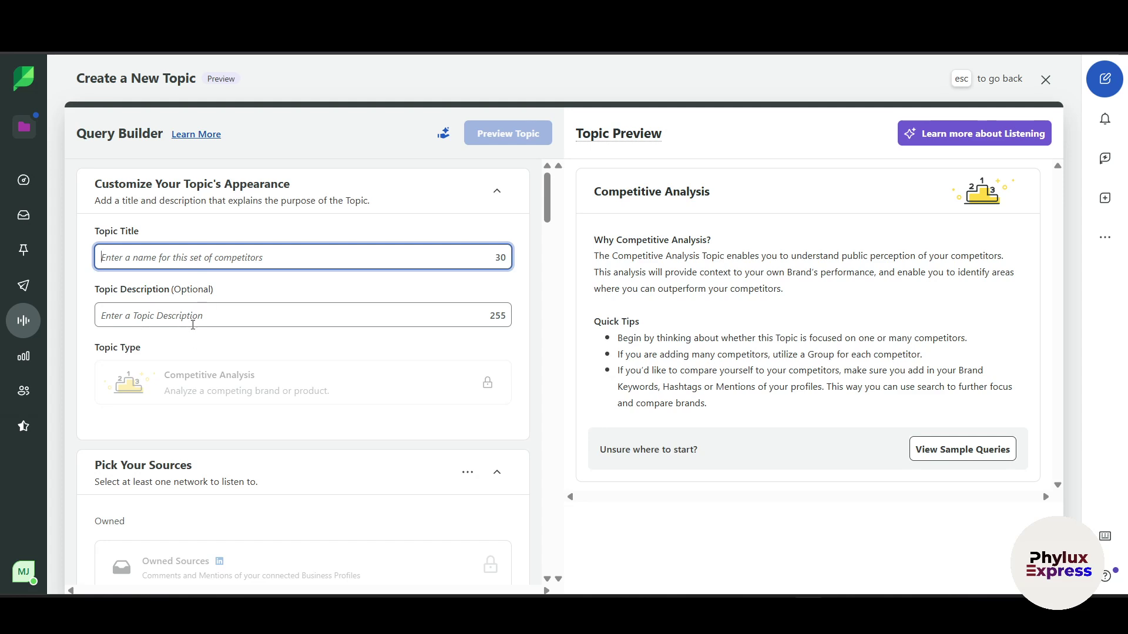
Examine the Competitive Analysis query builder's sources, competitor keywords, excluded keywords, noise categories, themes and message filters
scroll(226, 395, down, 5)
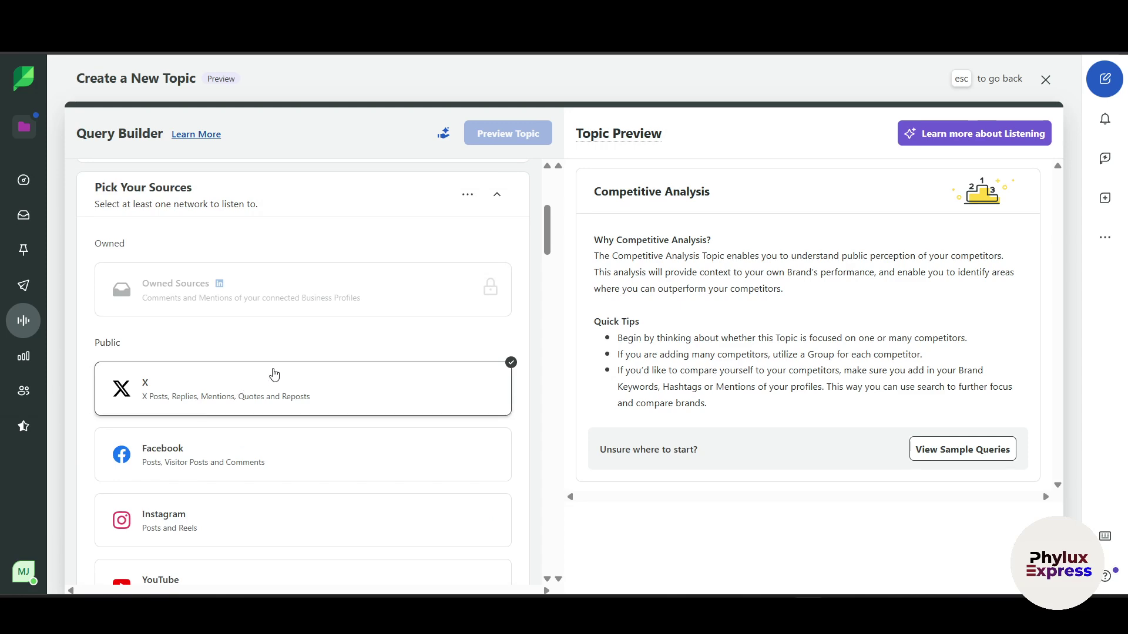
scroll(274, 375, down, 8)
scroll(274, 374, up, 13)
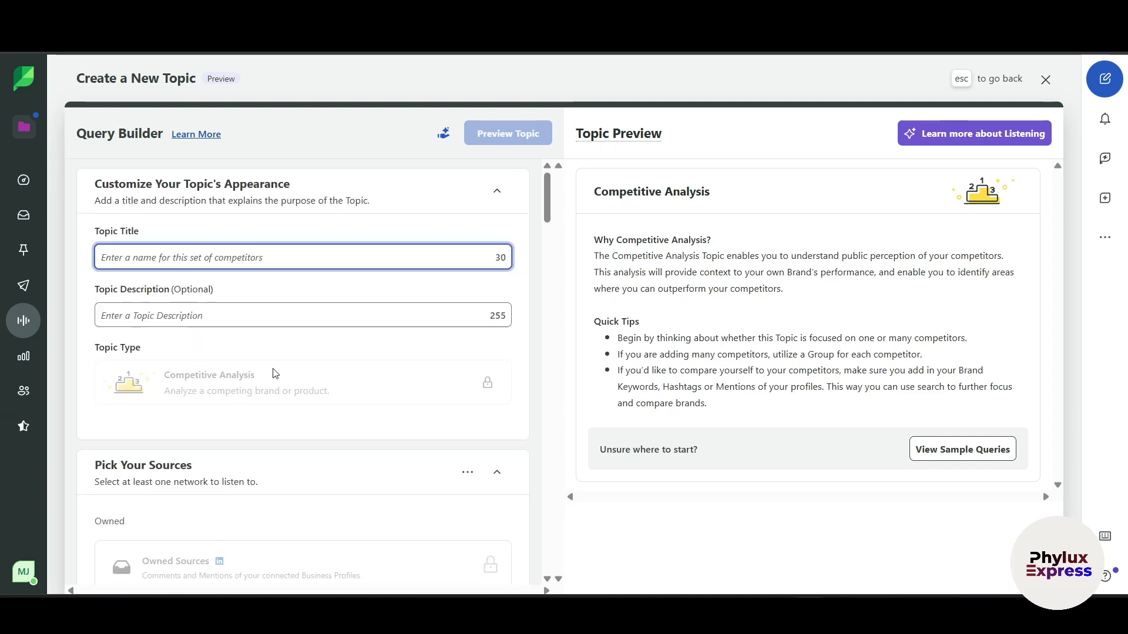
scroll(400, 365, down, 12)
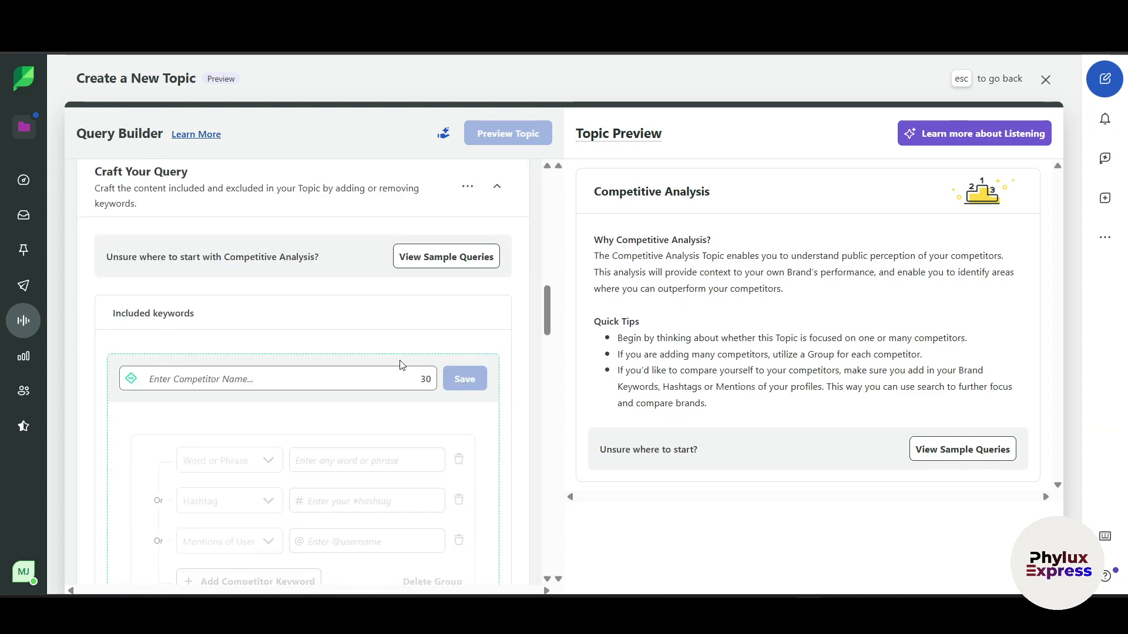
scroll(403, 365, down, 4)
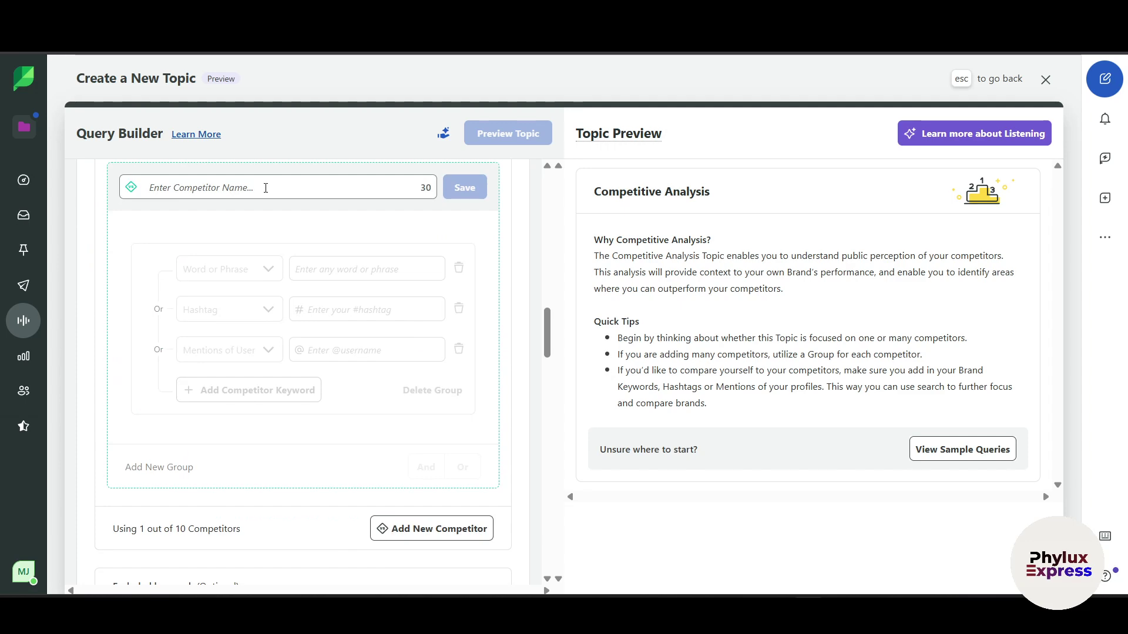
click(266, 188)
scroll(280, 405, down, 4)
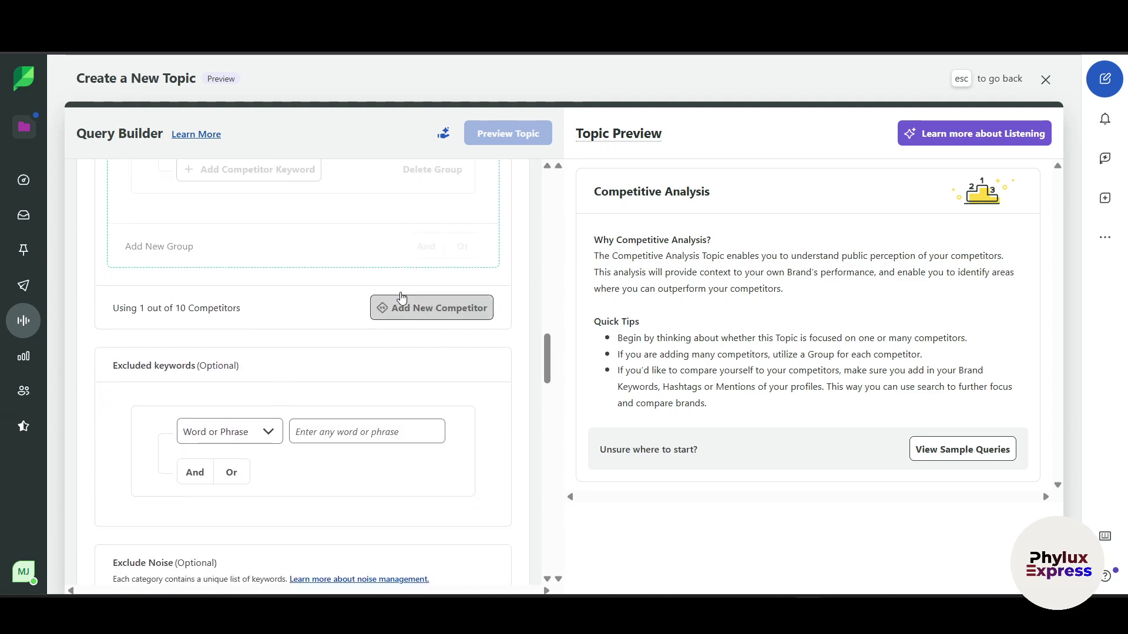
scroll(367, 388, down, 3)
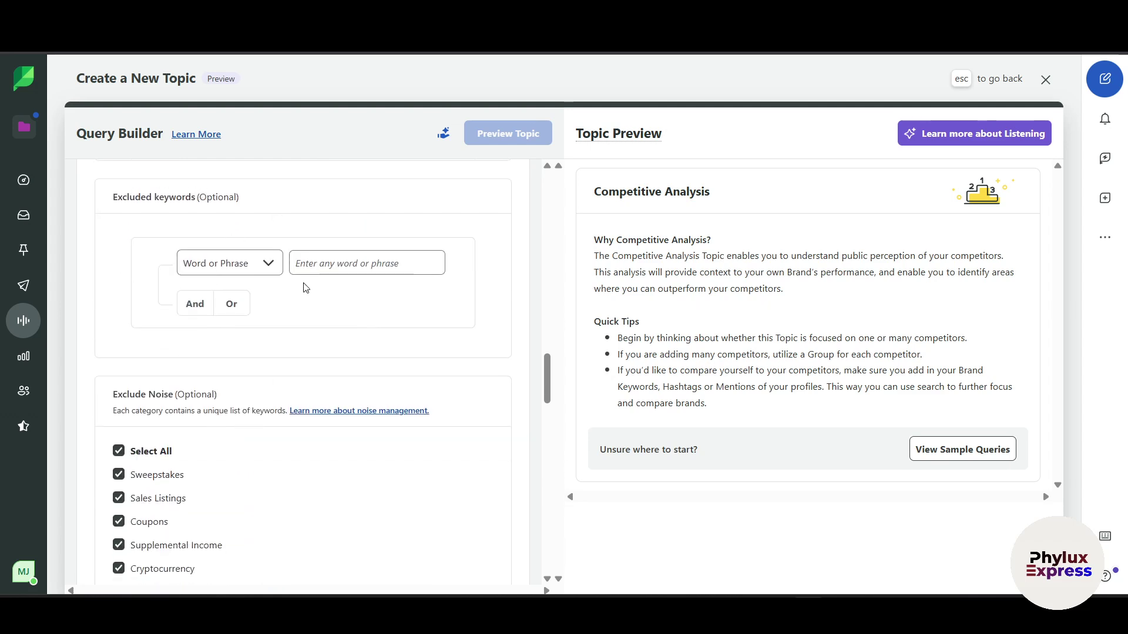
scroll(291, 546, down, 15)
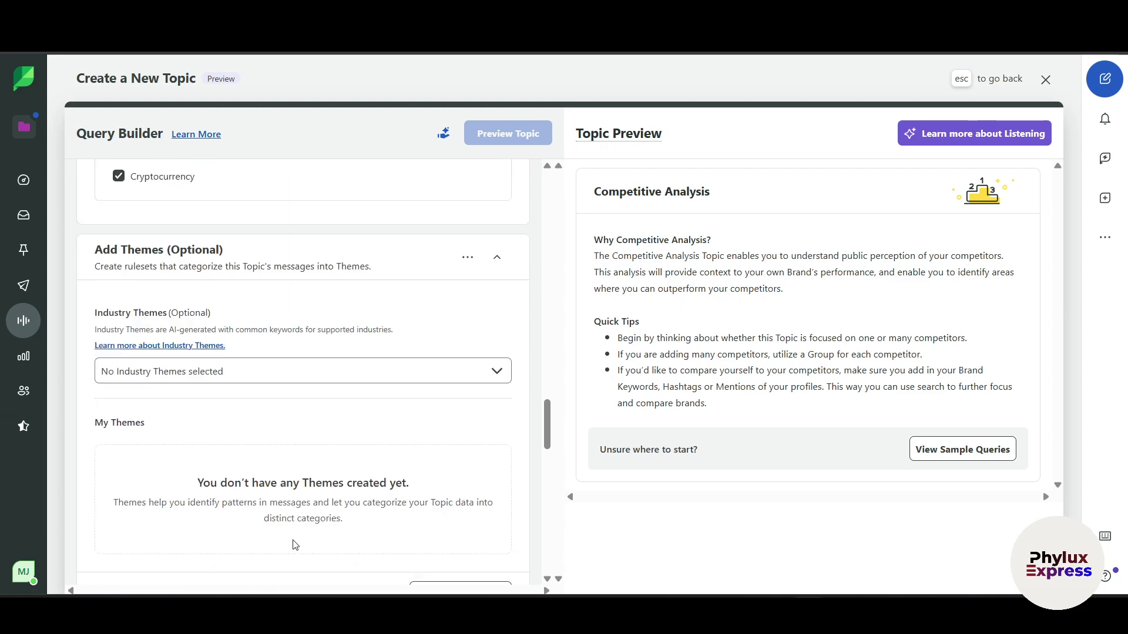
scroll(296, 545, down, 9)
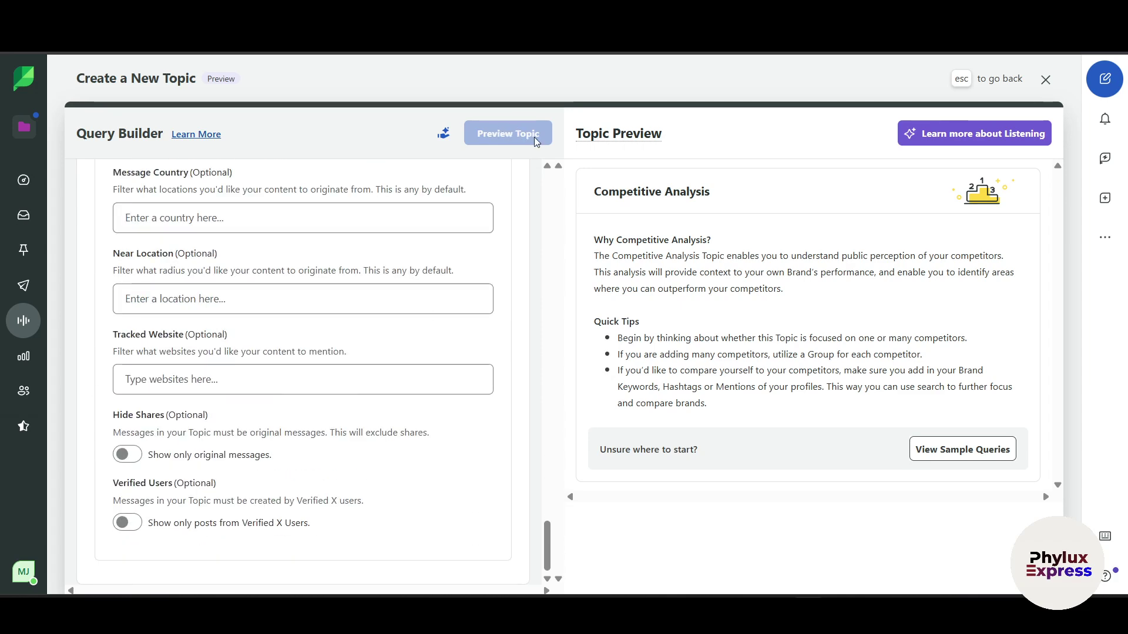
scroll(458, 294, up, 20)
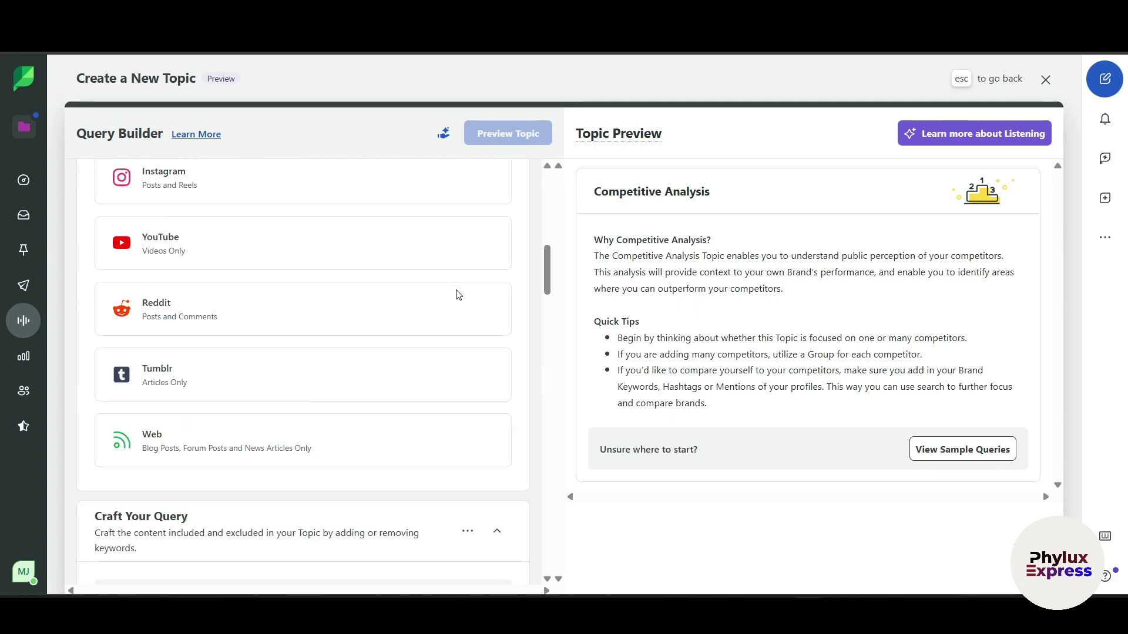
scroll(459, 295, up, 3)
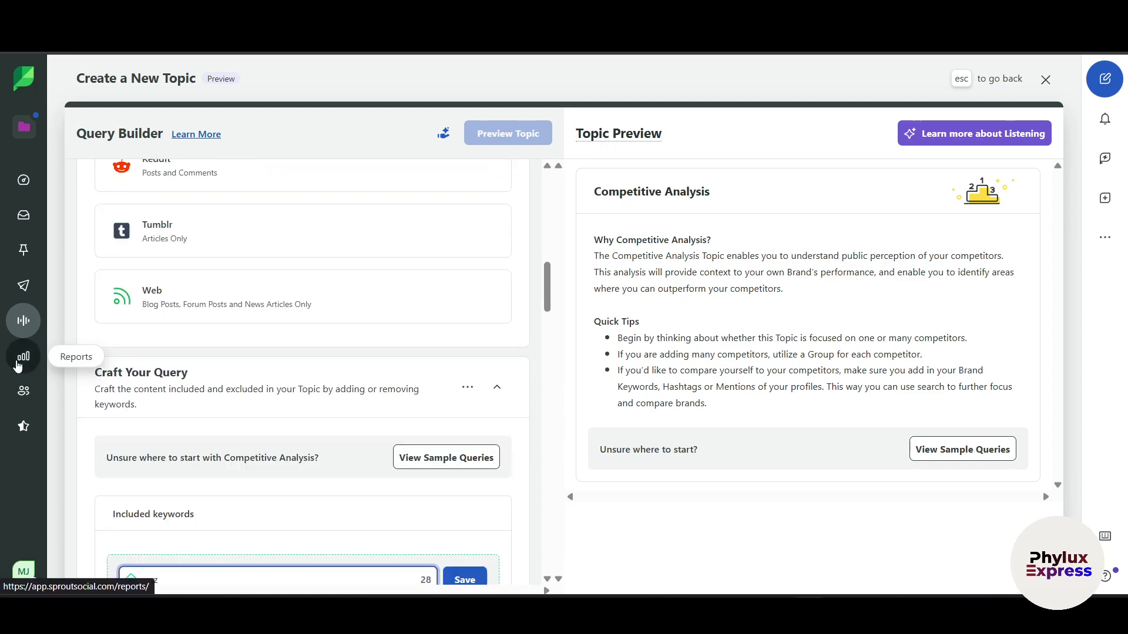
Look over the available reports in Reports Home and open the Post Performance report
click(18, 366)
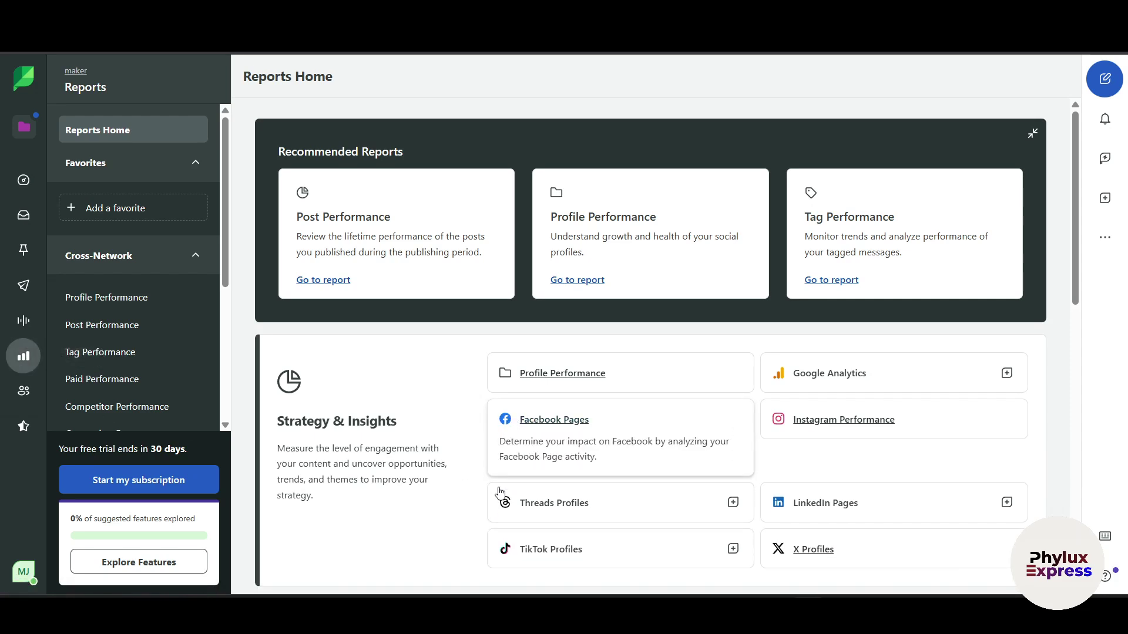
mouse_move(598, 514)
mouse_move(862, 505)
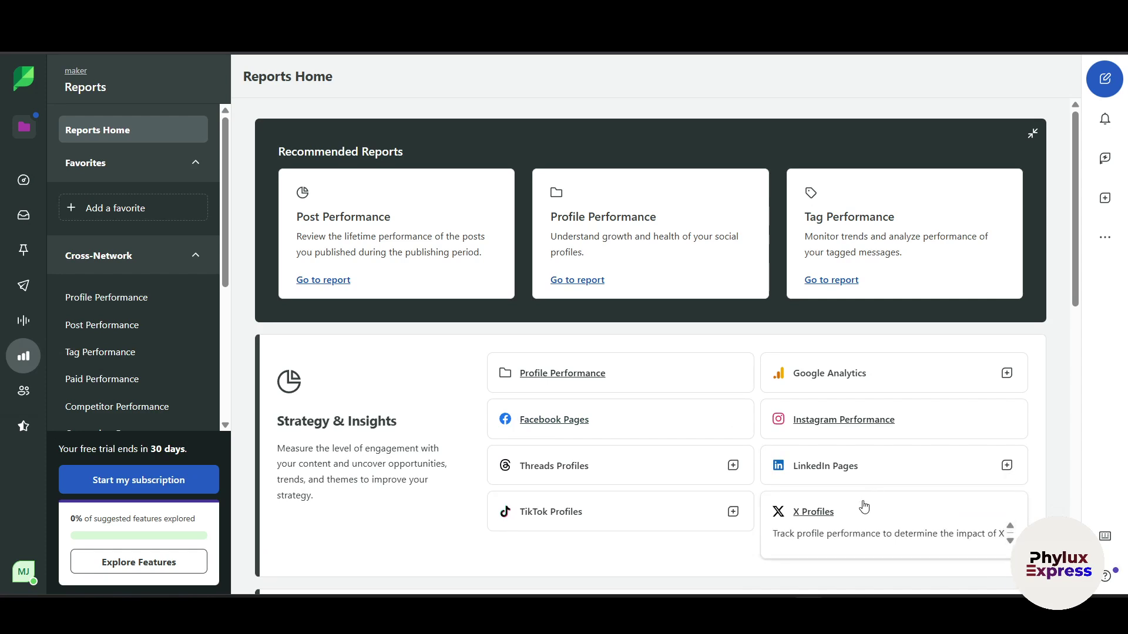
click(382, 240)
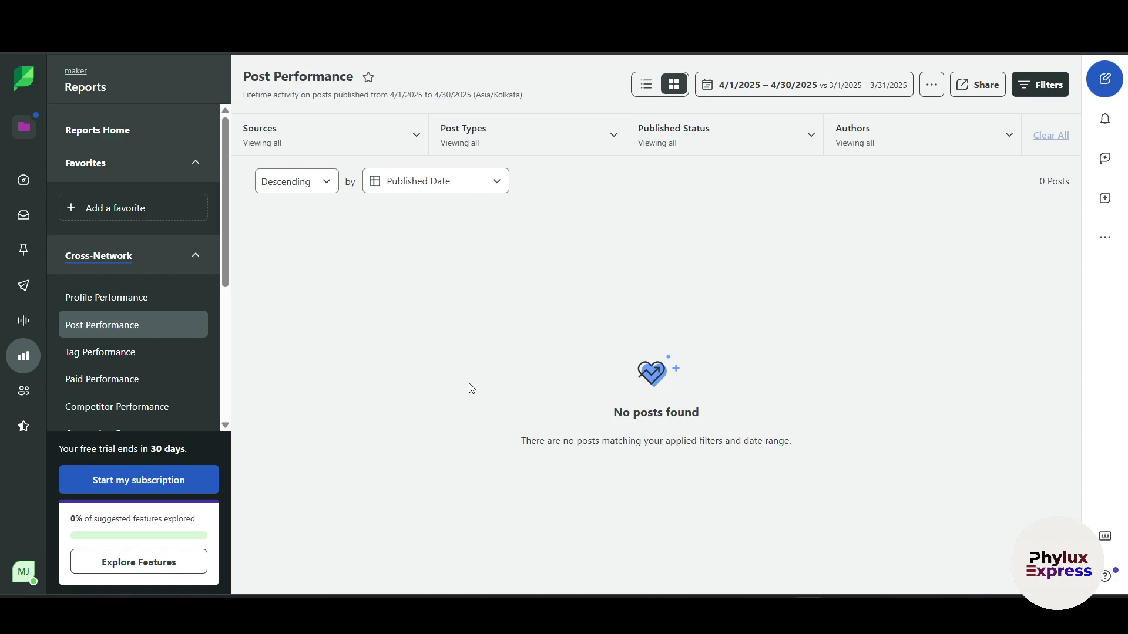
View all contacts in the People section and start creating a custom view
click(24, 392)
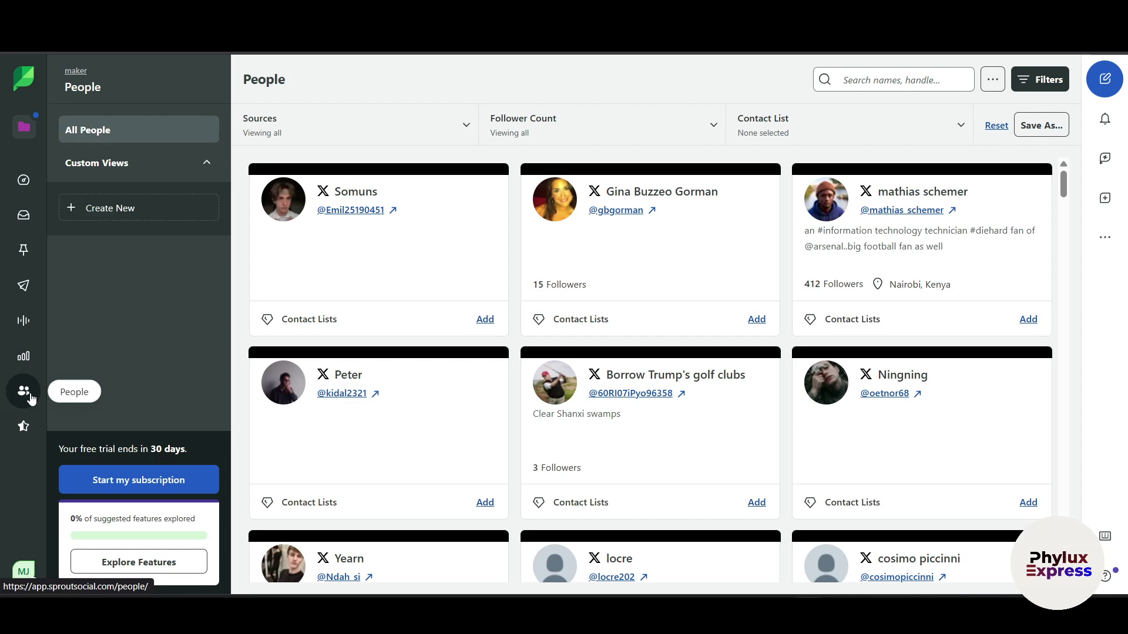
click(144, 216)
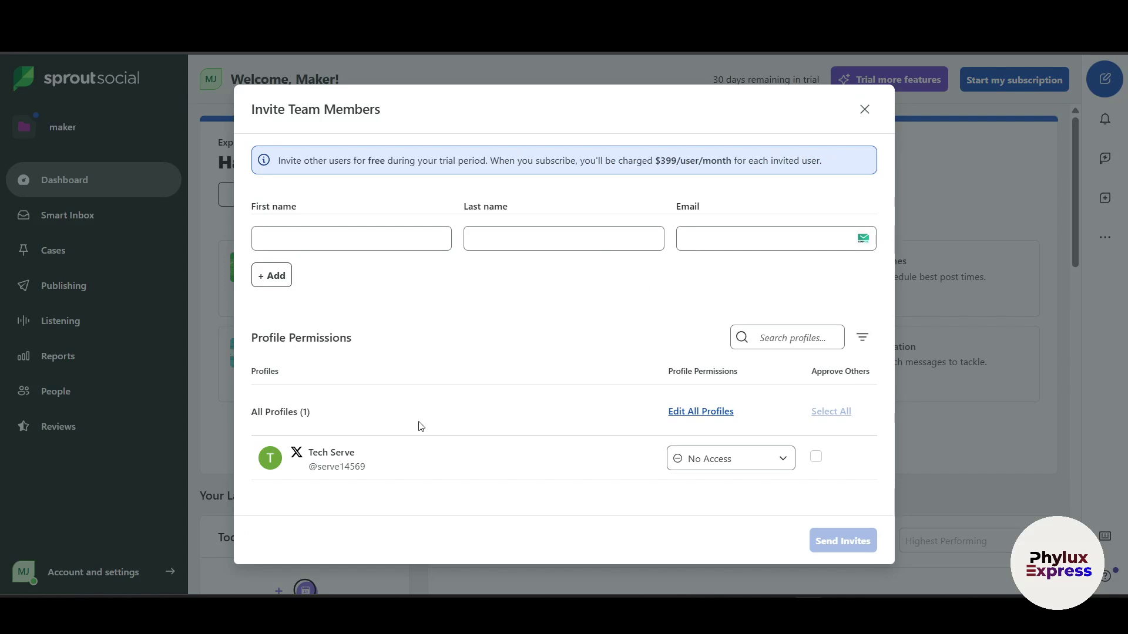
Add a second invitee row to the team invitation, clear its email entry, and close the form without sending
click(288, 286)
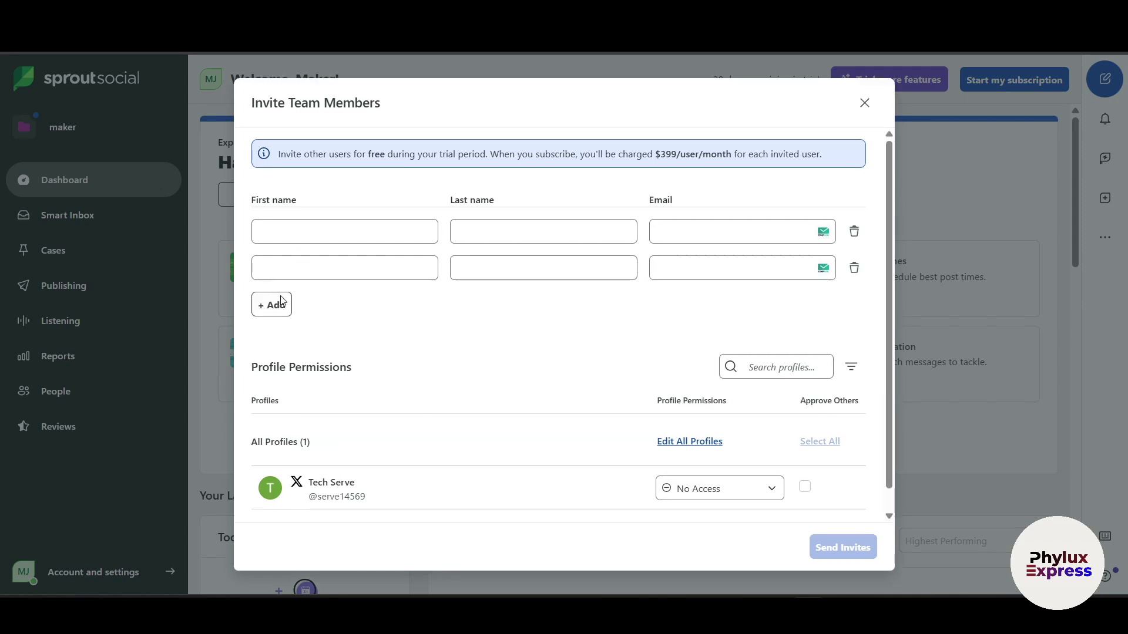
click(305, 273)
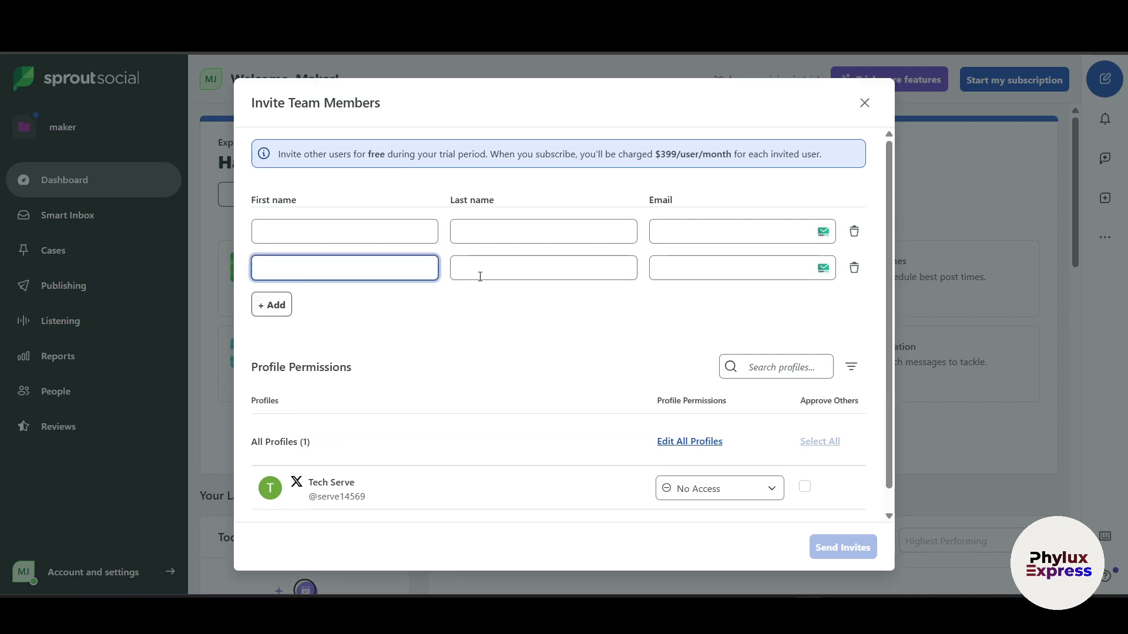
click(718, 267)
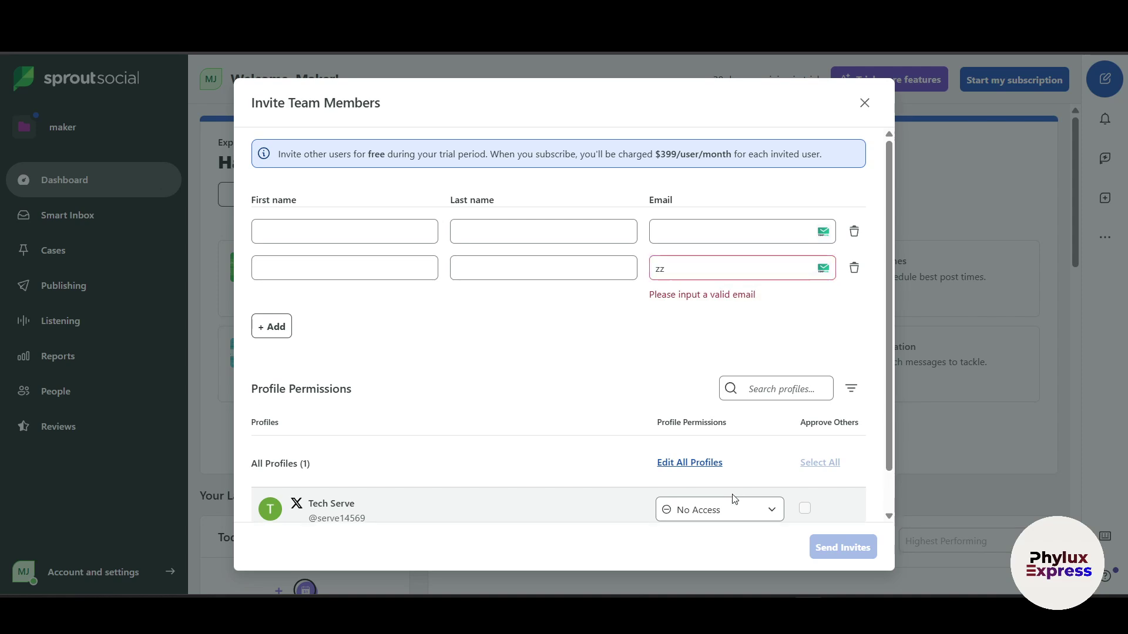
scroll(737, 498, down, 1)
click(702, 230)
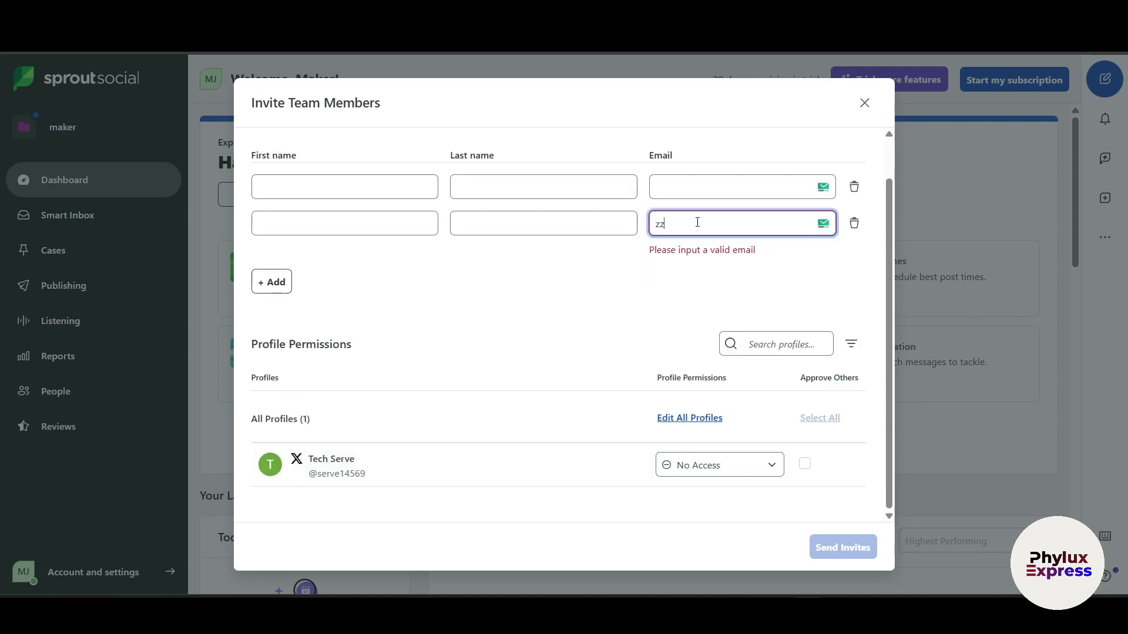
key(ctrl+a)
key(BackSpace)
click(865, 103)
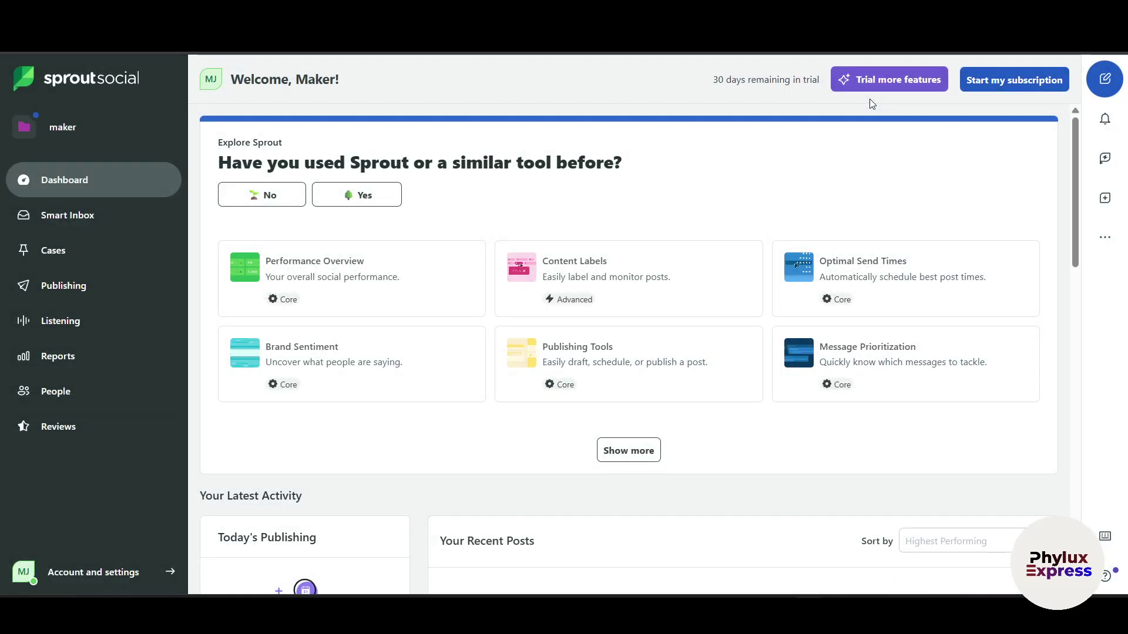